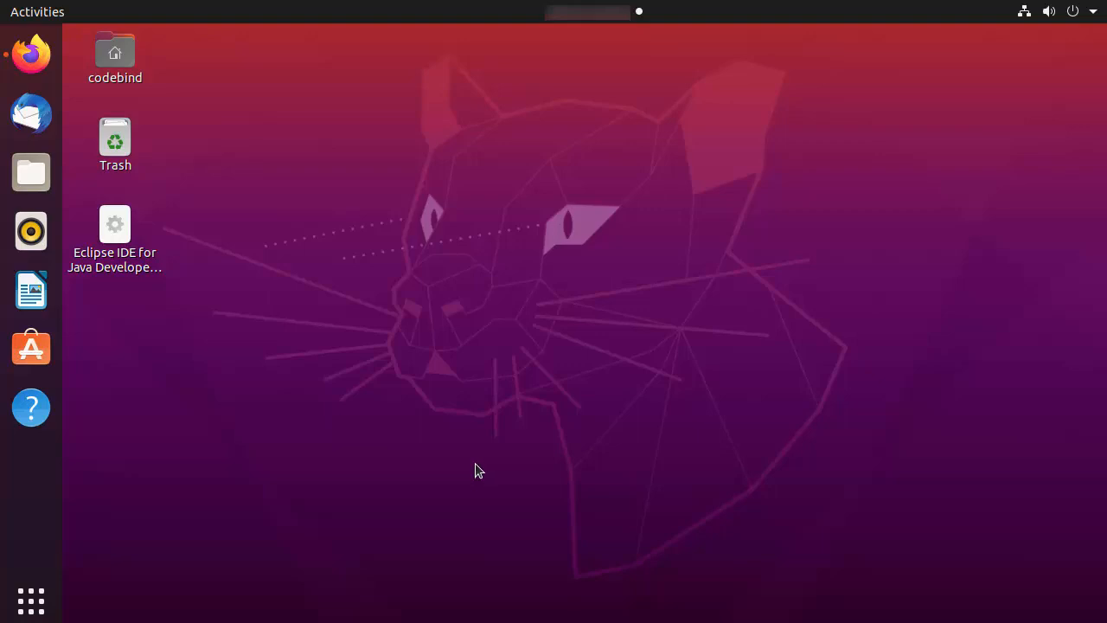
Open a terminal window and maximize it.
key(ctrl+alt+t)
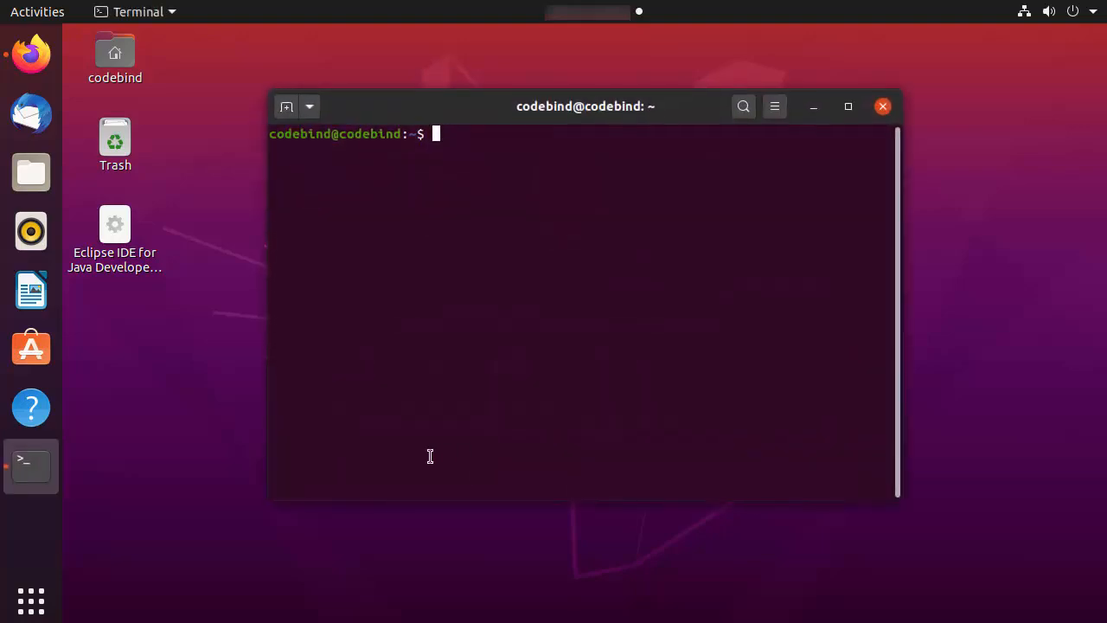
click(31, 599)
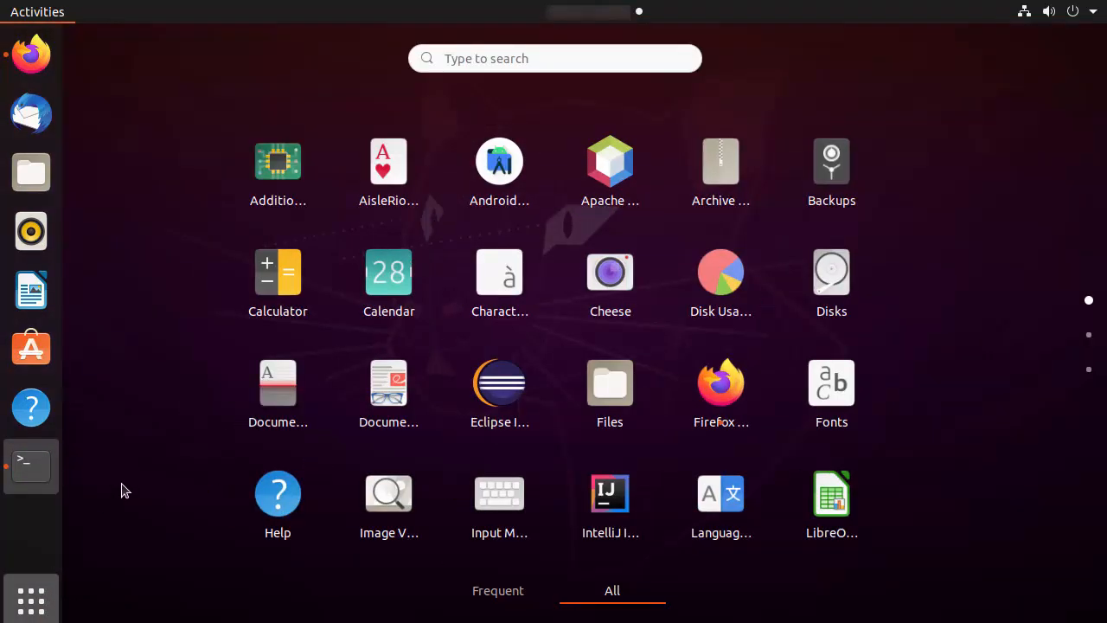
click(42, 481)
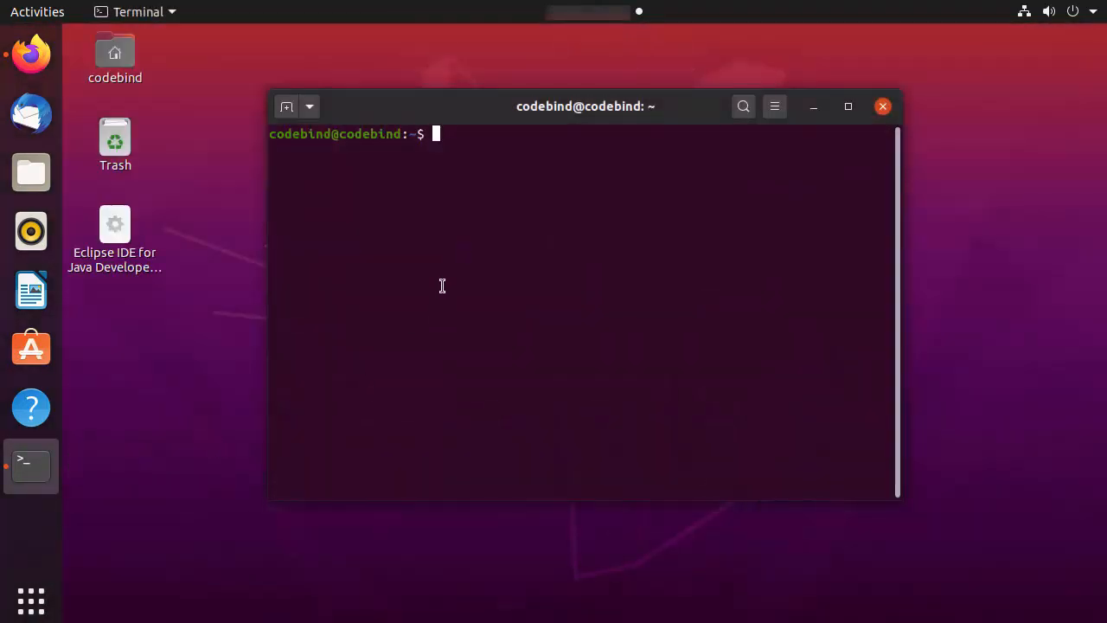
double_click(327, 113)
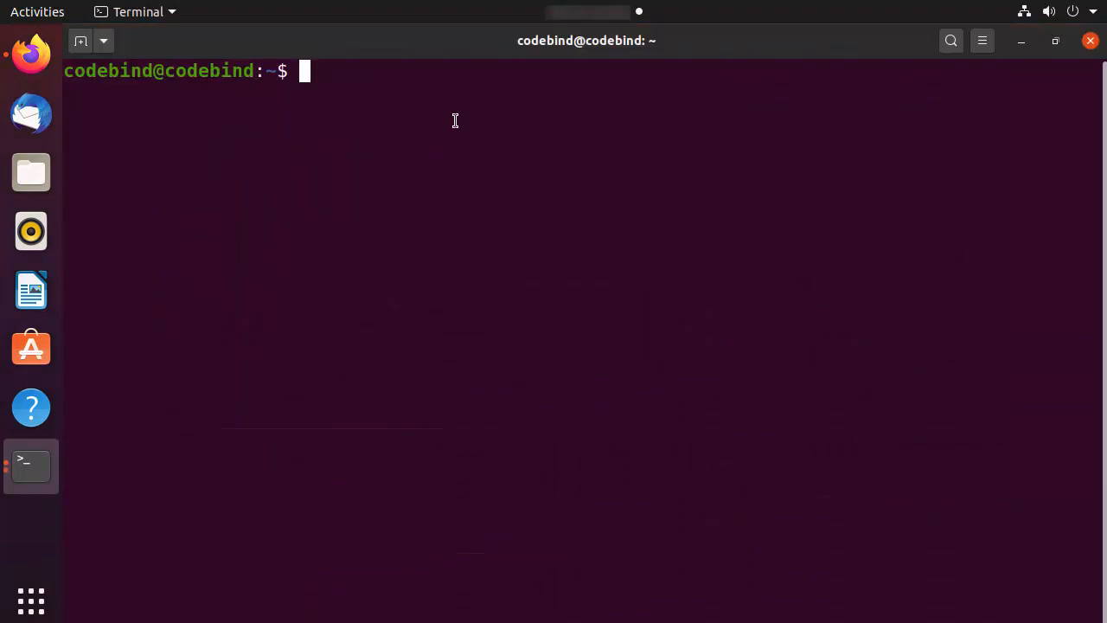
Check the installed Python version with python3 --version, putting away that terminal and closing the unused one.
text(pyth)
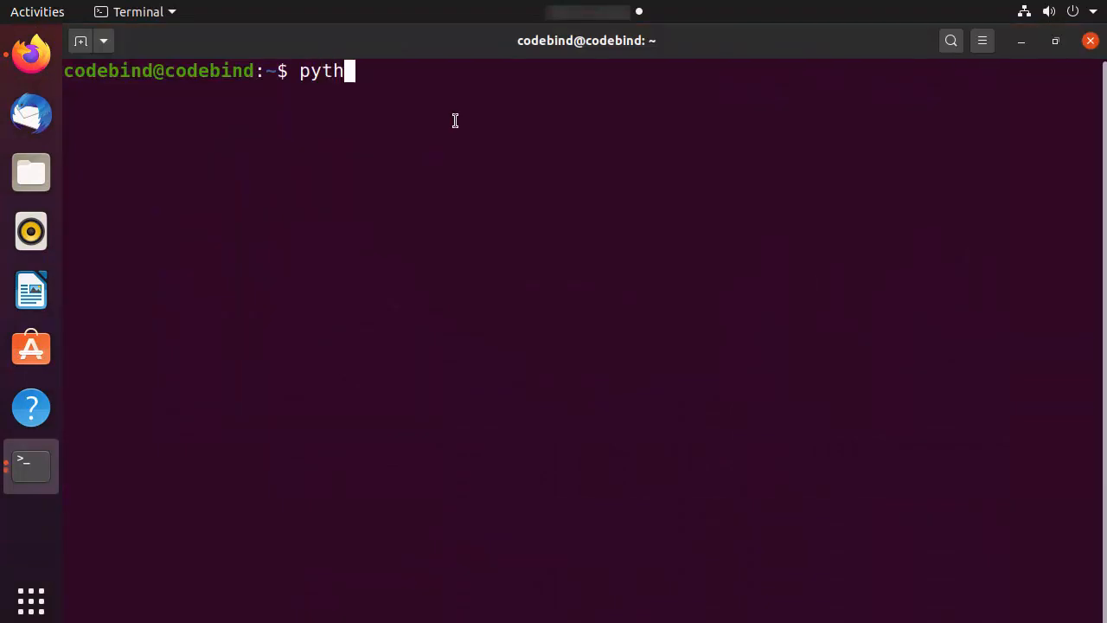
text(on3)
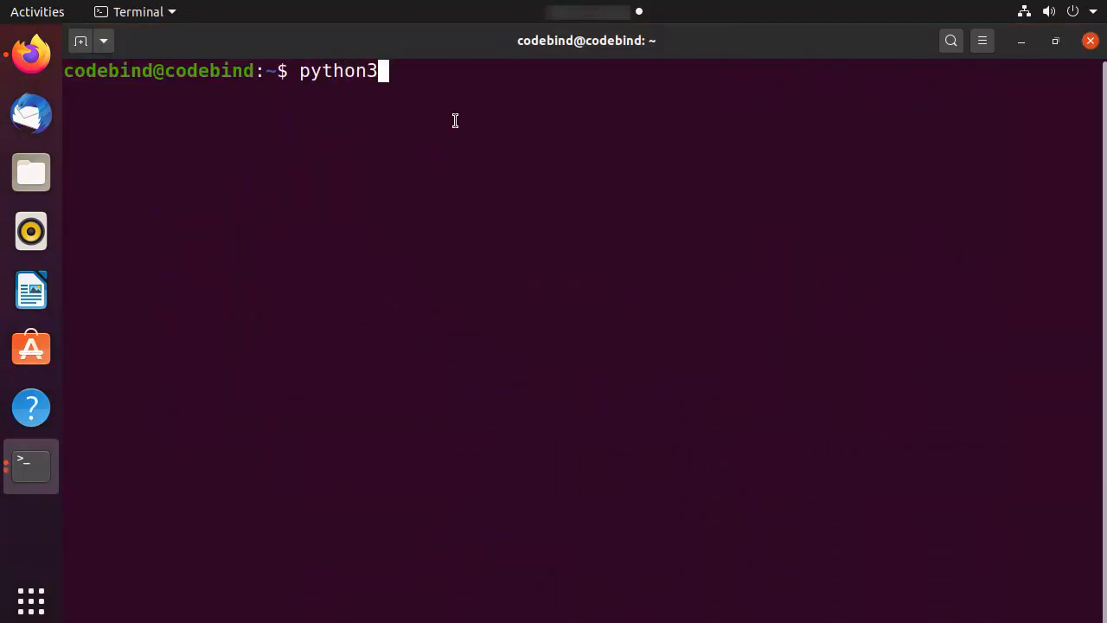
text( --version)
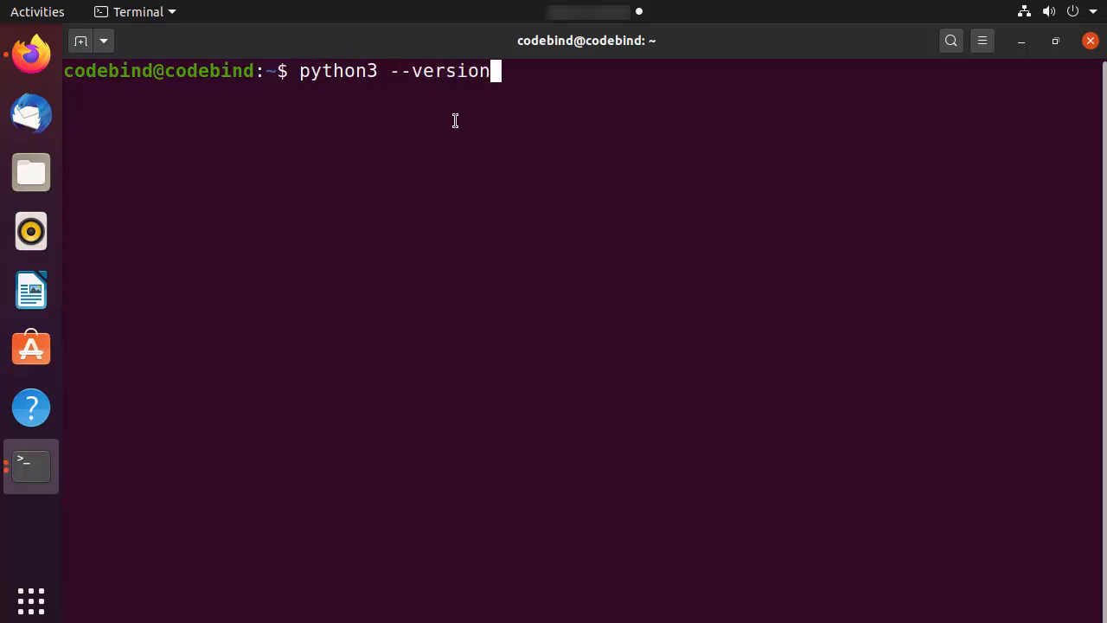
key(Return)
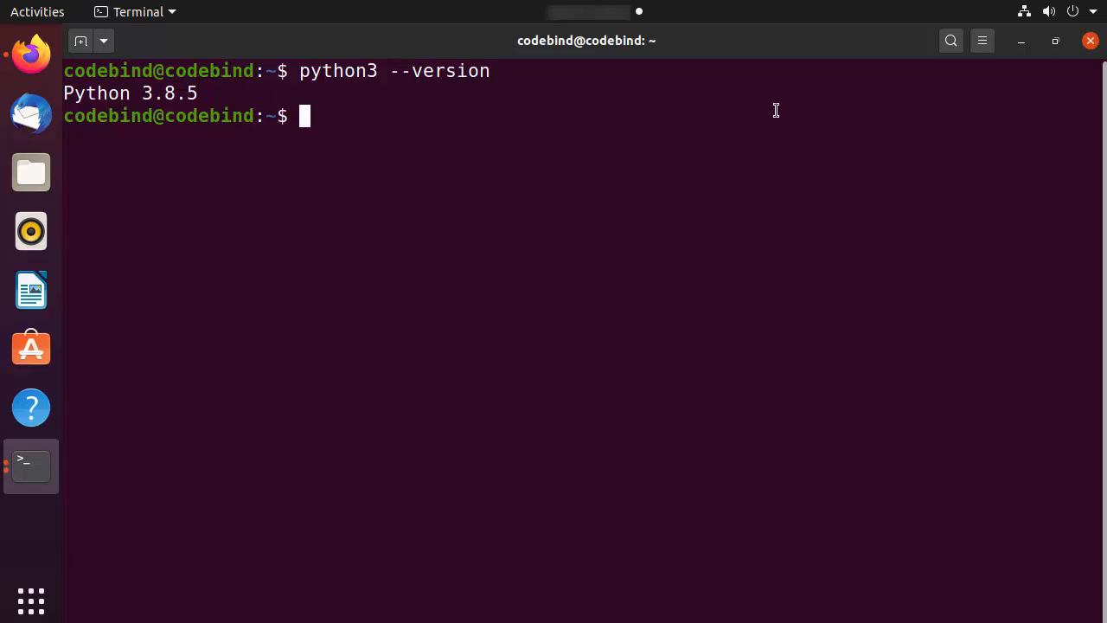
click(1021, 43)
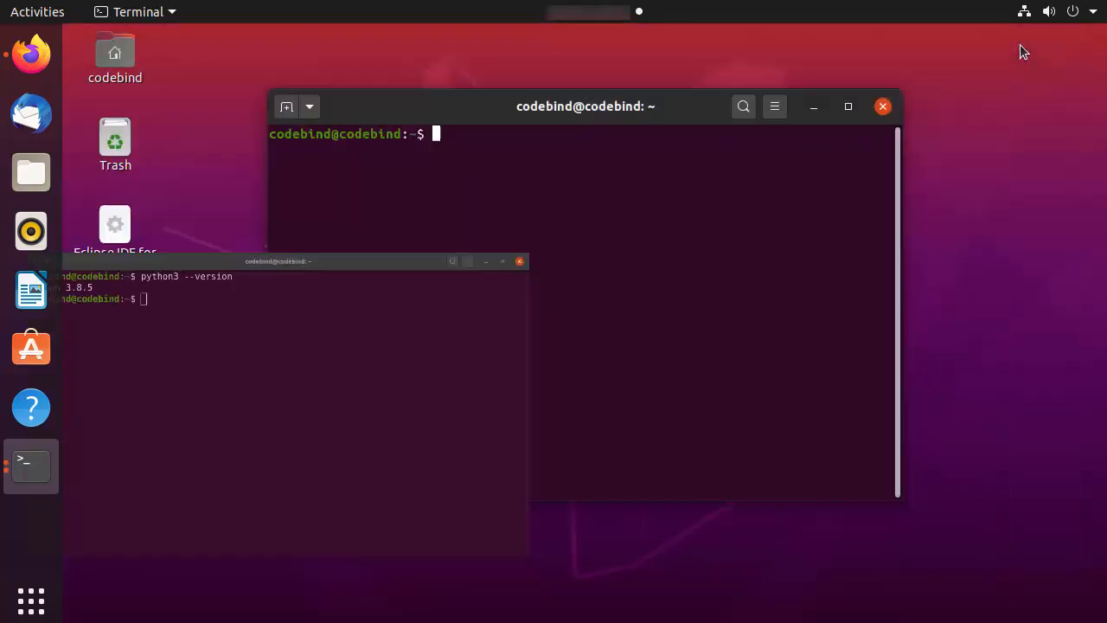
click(883, 106)
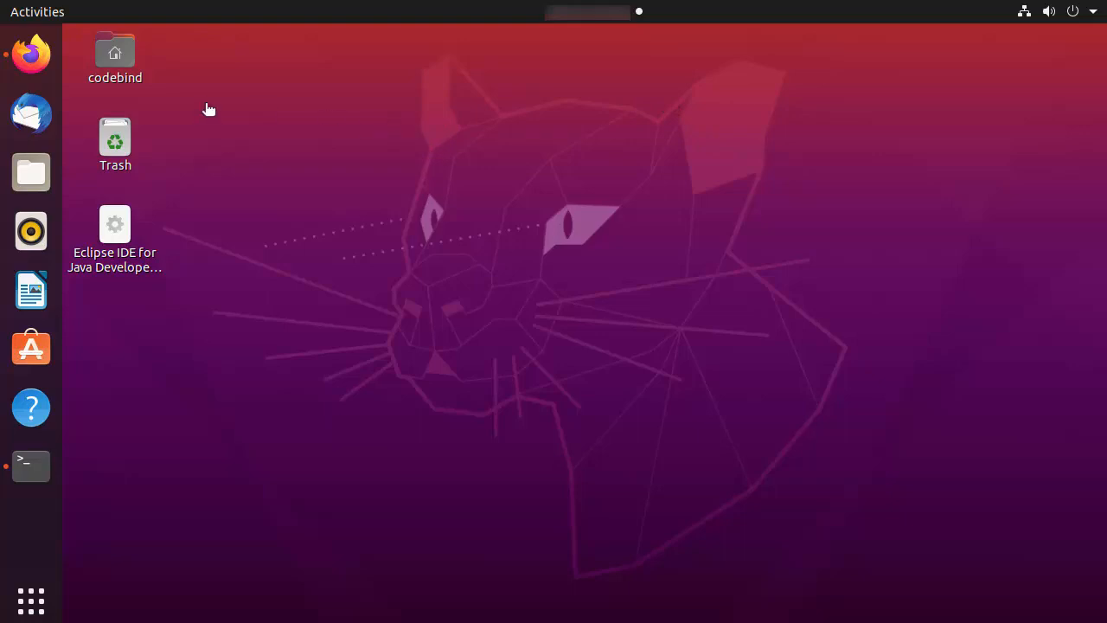
Switch to Firefox, open the JetBrains PyCharm download page from the search results, and review the Linux version and Community edition before minimizing the browser.
click(38, 64)
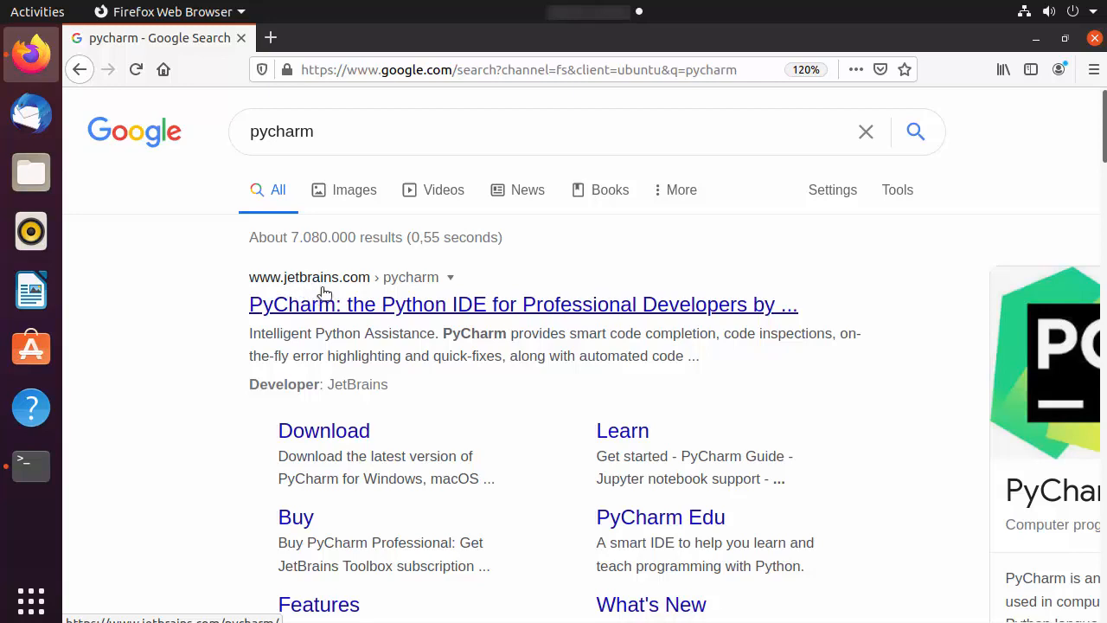
click(375, 316)
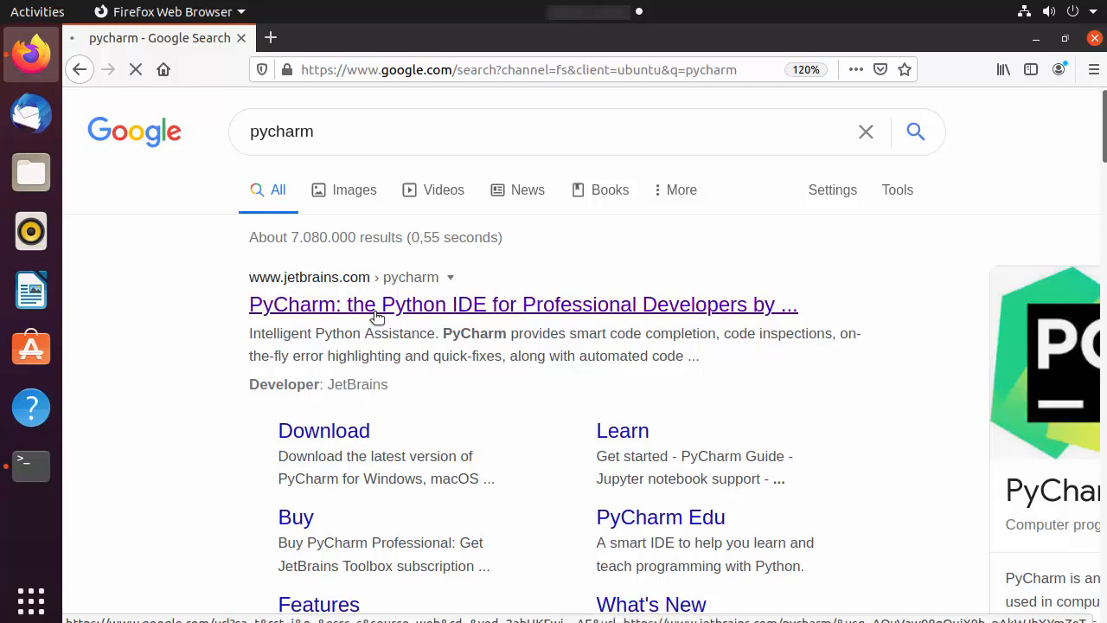
scroll(533, 385, down, 2)
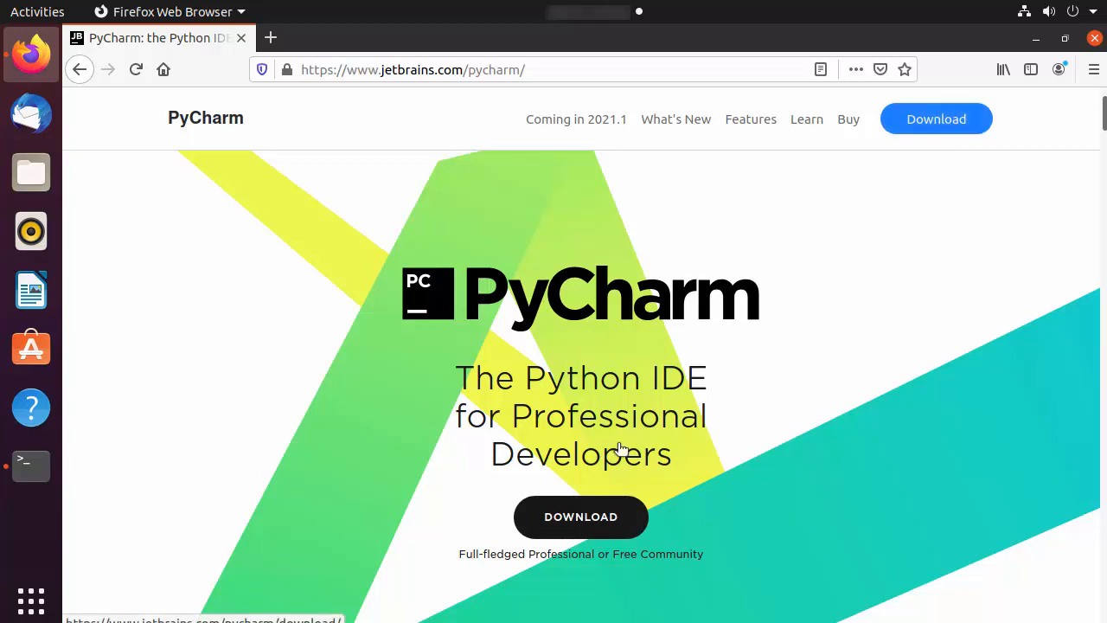
click(588, 522)
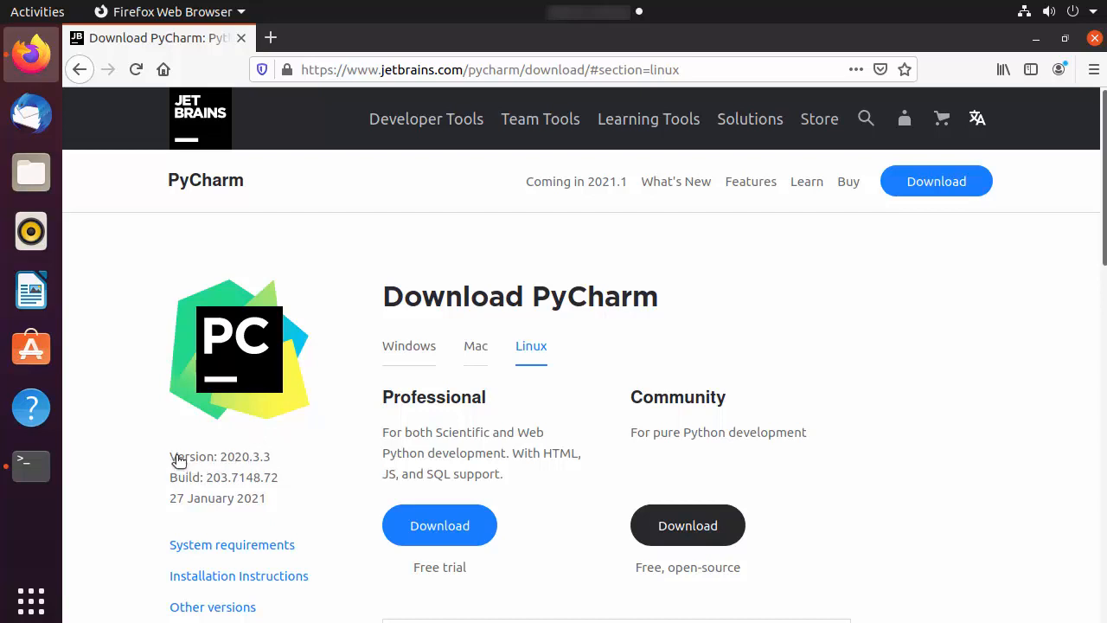
drag(169, 456, 277, 467)
click(237, 459)
drag(633, 405, 733, 404)
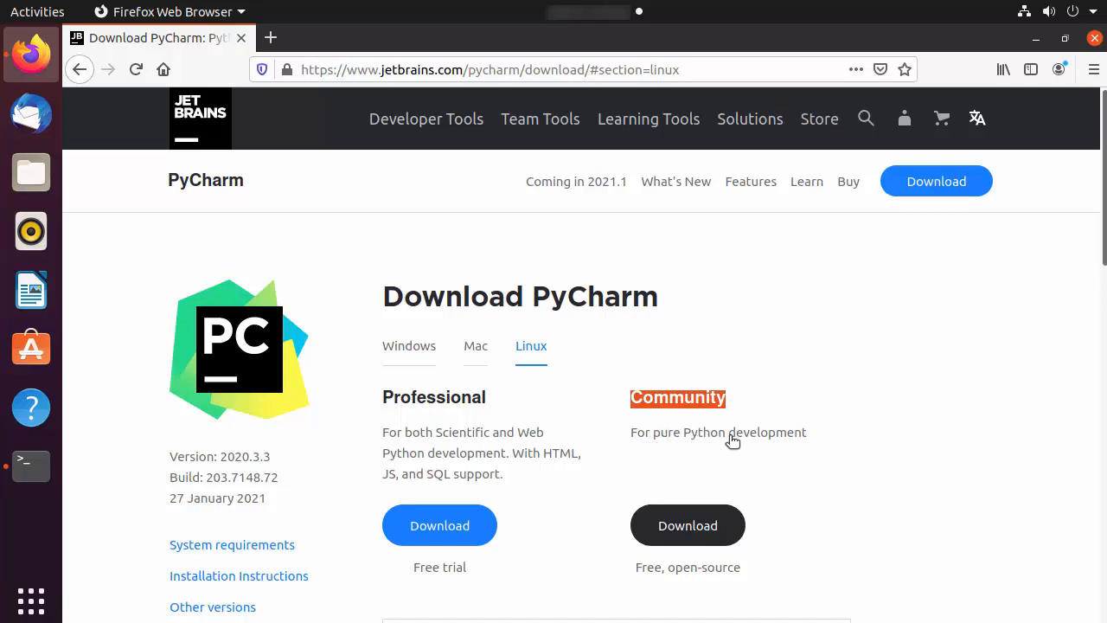
click(1035, 39)
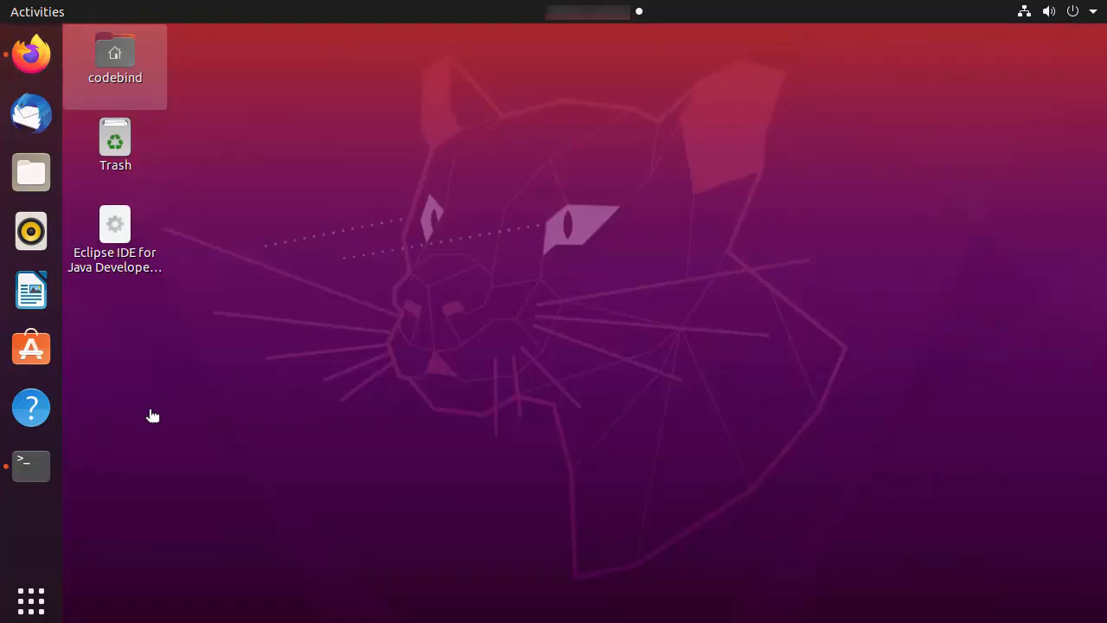
Switch back to the terminal, clear it, and search the available snap packages with snap find pycharm.
click(26, 469)
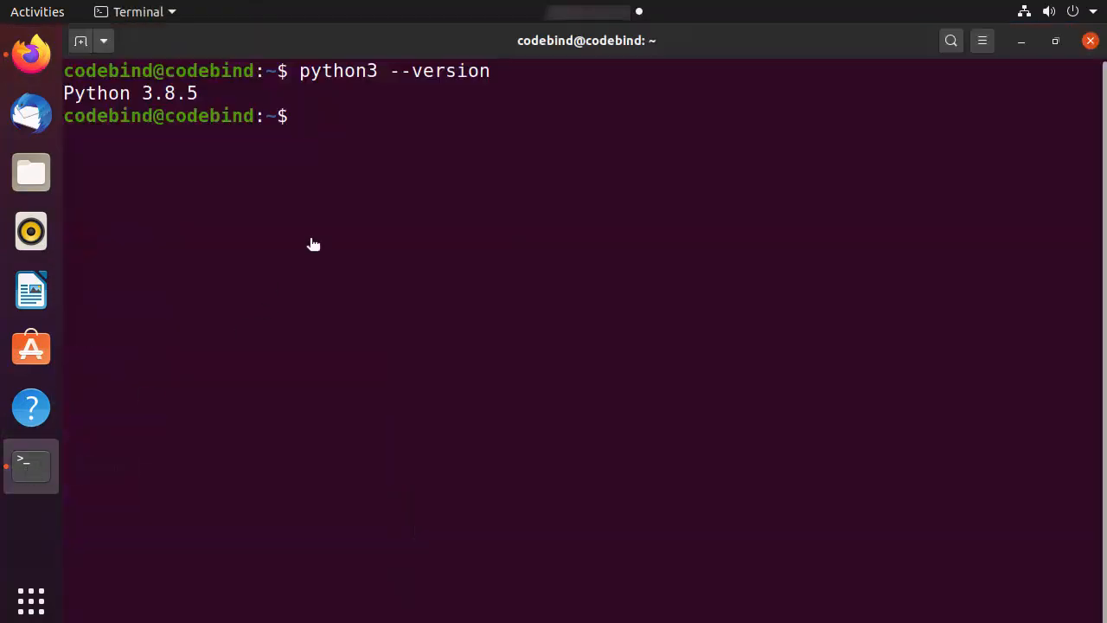
text(clear)
key(Return)
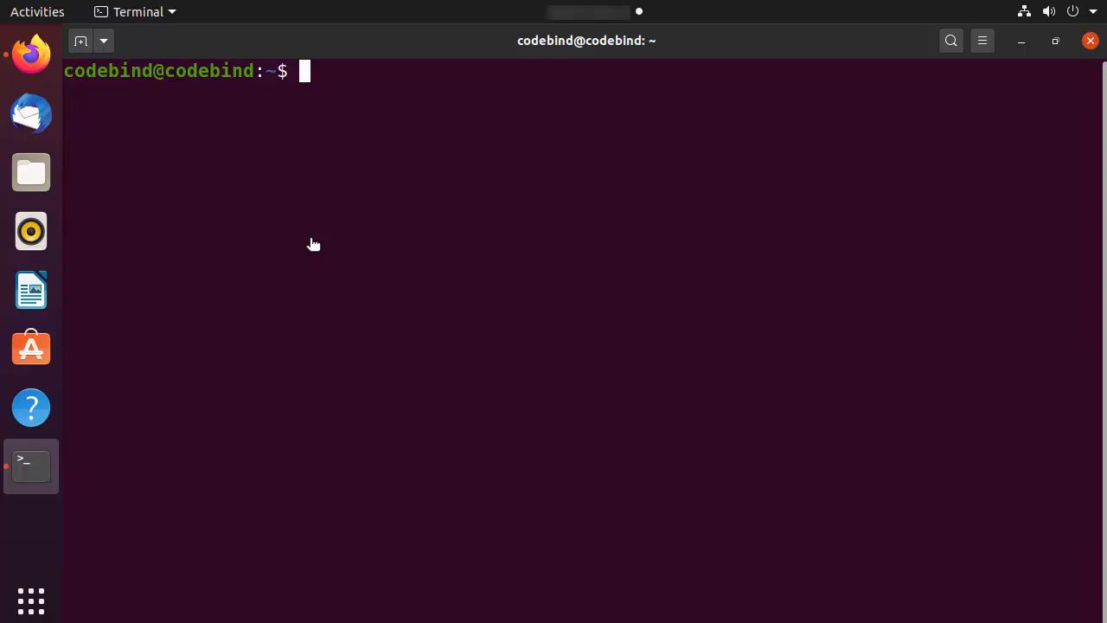
text(snap )
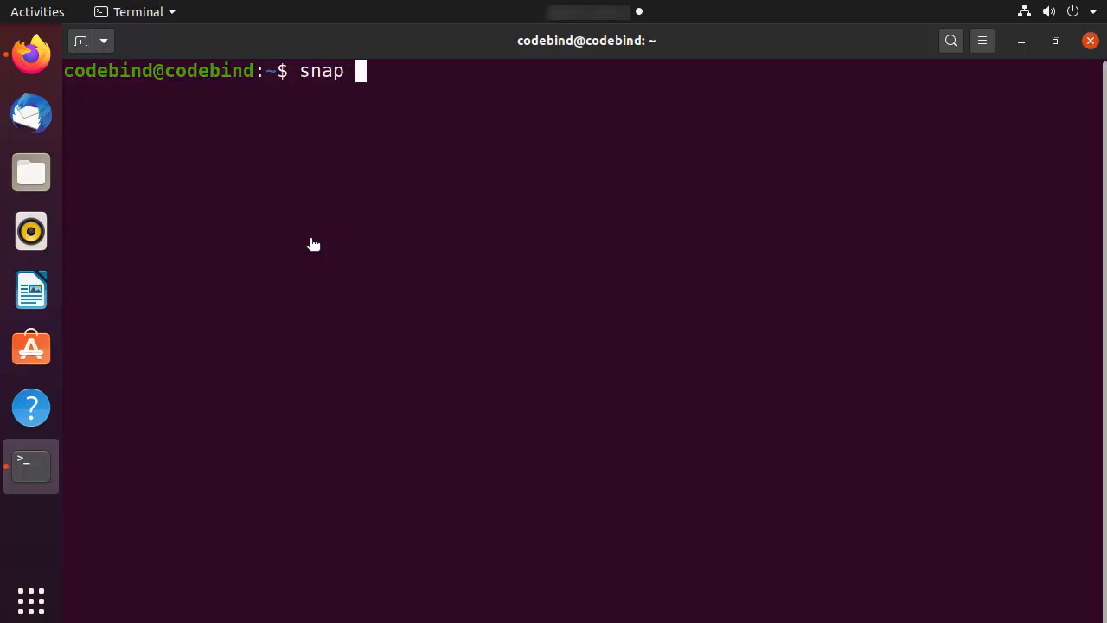
text(find )
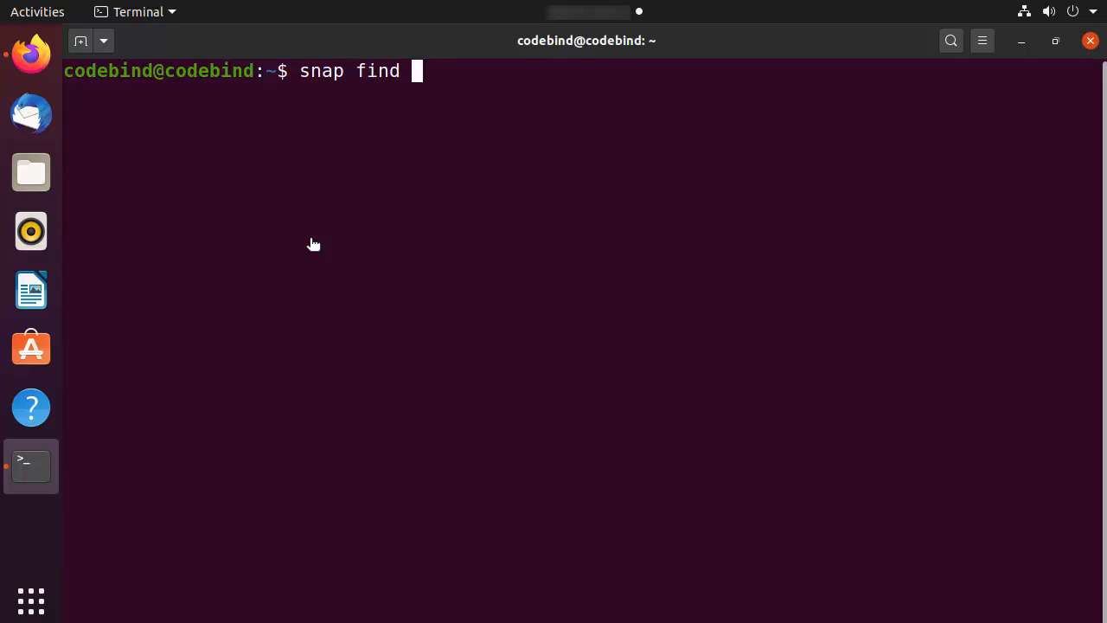
text(pycharm)
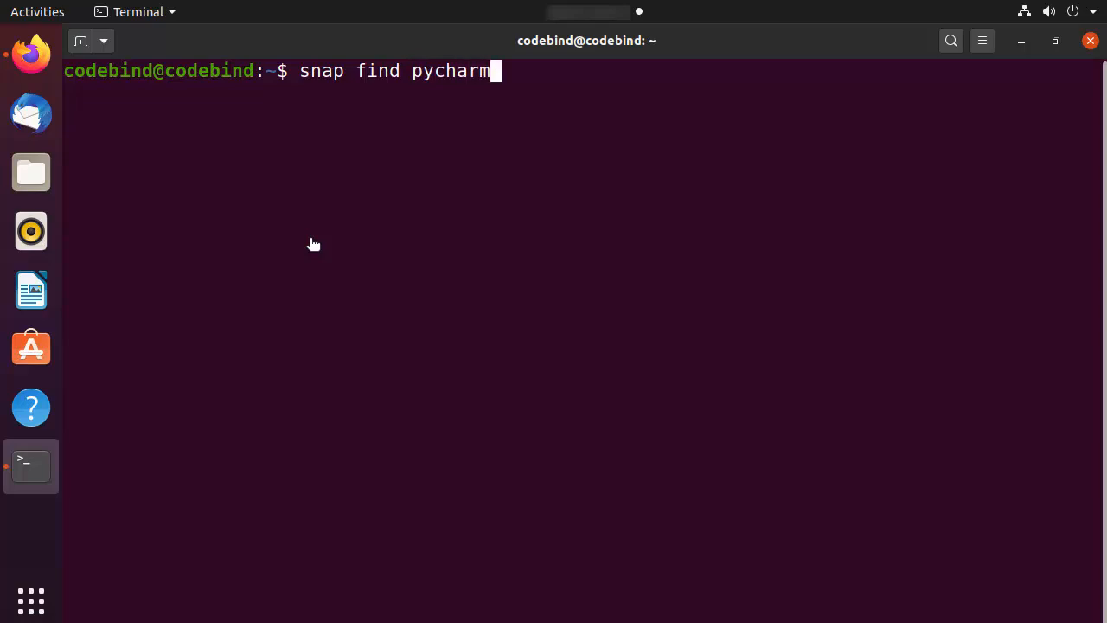
key(Return)
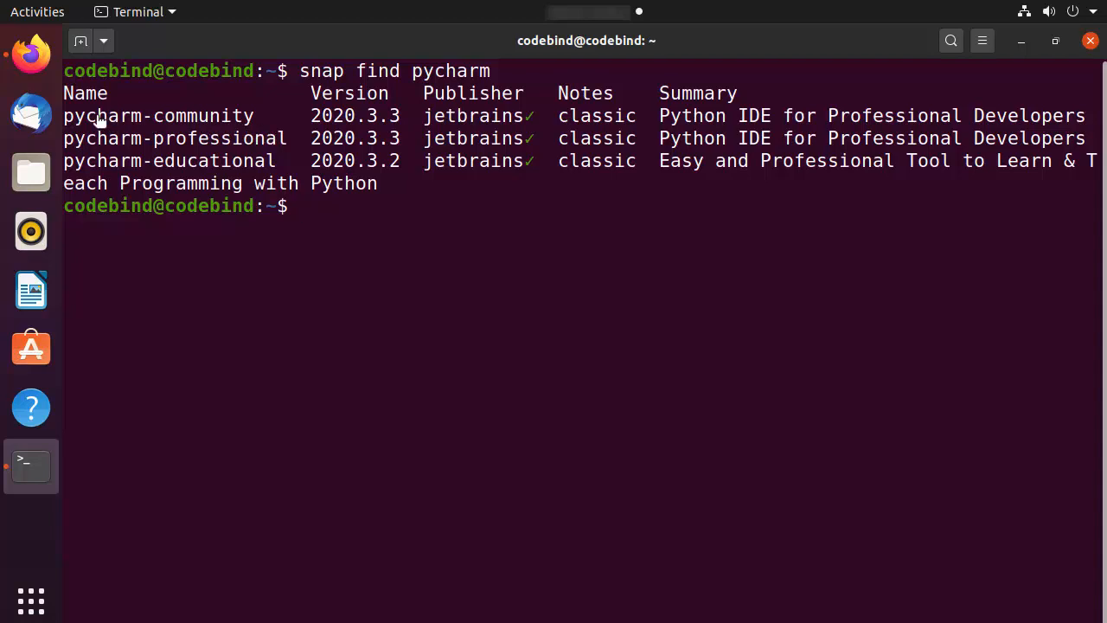
Examine the names of the listed PyCharm packages and the version of the community edition.
drag(65, 116, 264, 125)
key(ctrl+c)
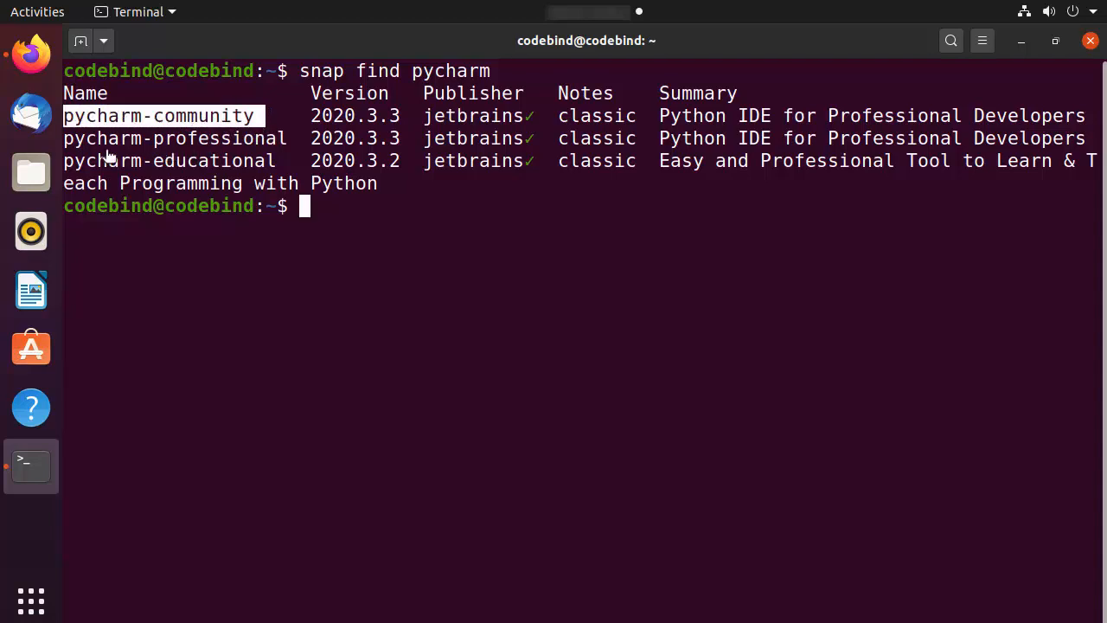
drag(66, 138, 277, 143)
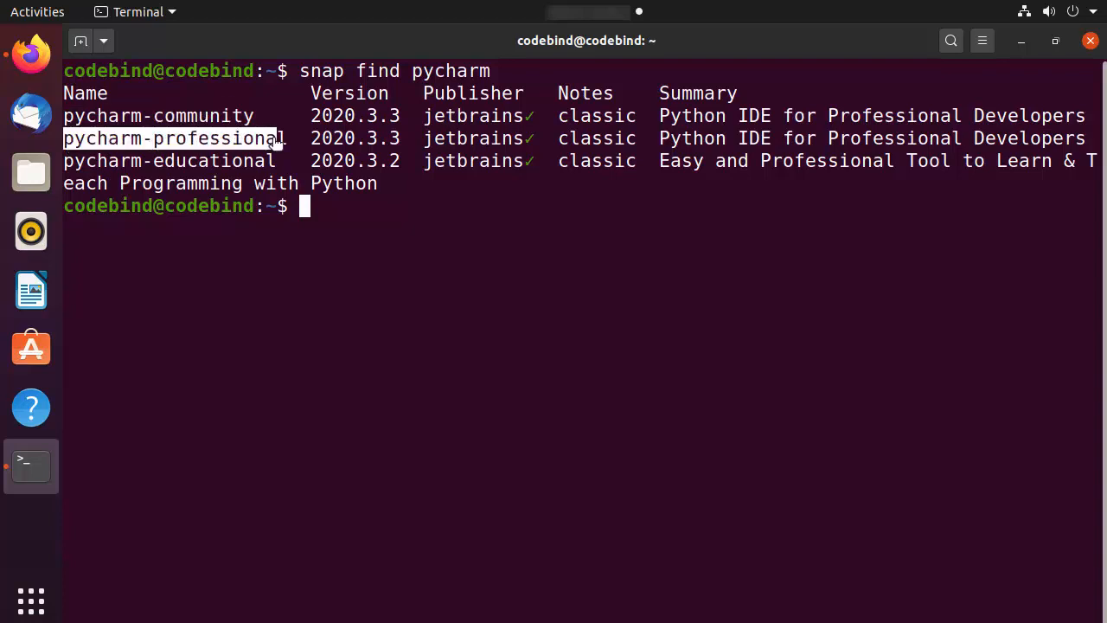
drag(74, 164, 230, 164)
click(110, 134)
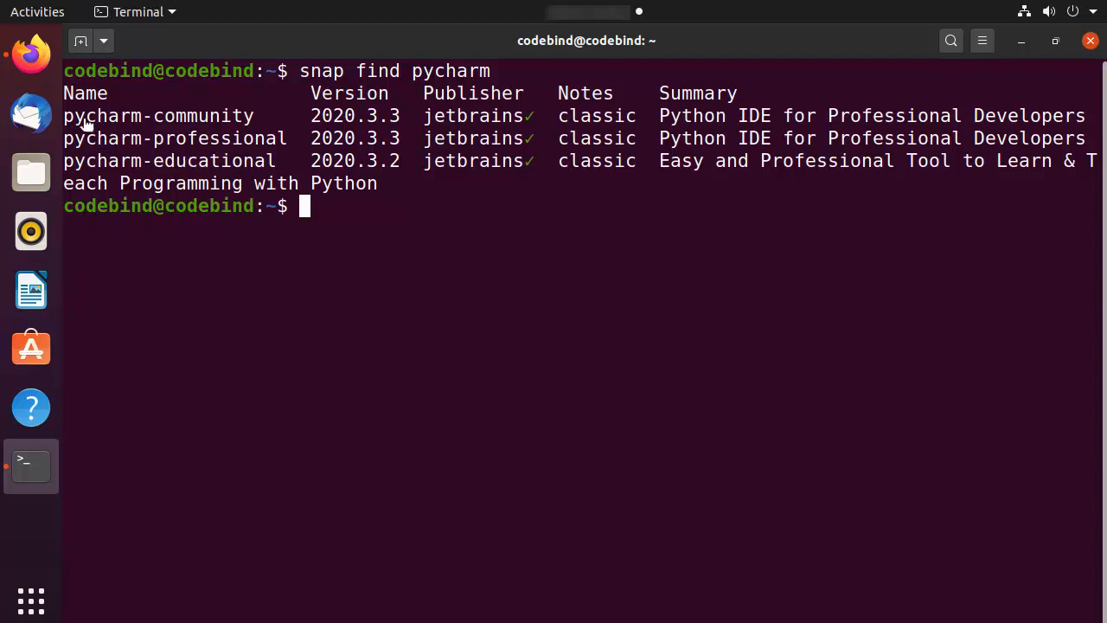
drag(66, 118, 395, 118)
click(319, 120)
click(354, 117)
double_click(389, 121)
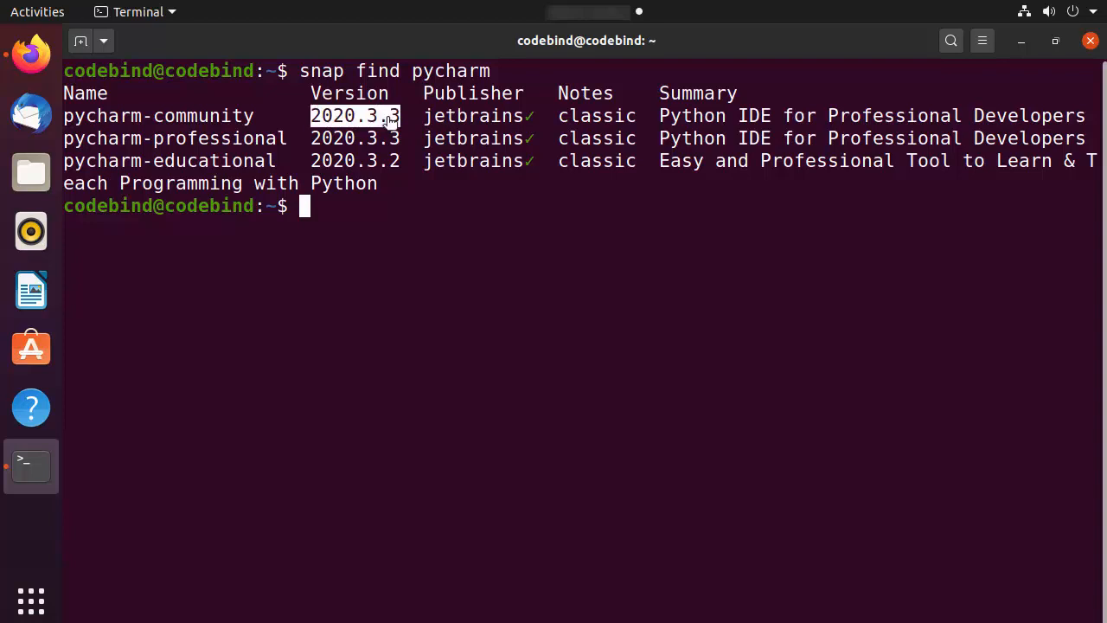
click(422, 202)
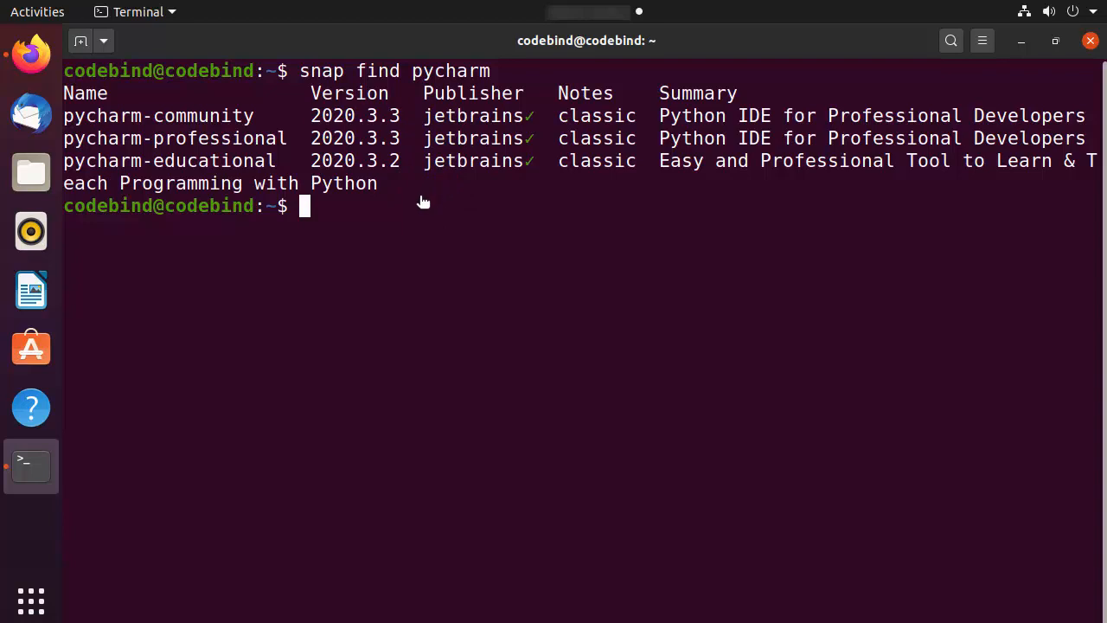
Install PyCharm with sudo snap install pycharm-community --classic, supplying the sudo password, and minimize the terminal.
text(sudo )
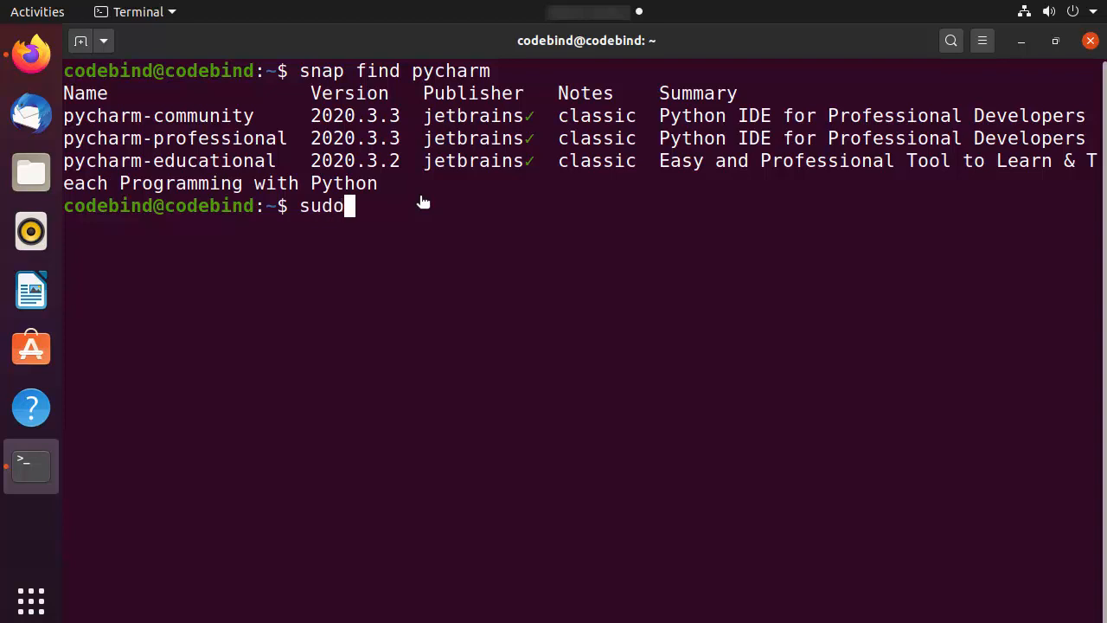
text(snap install)
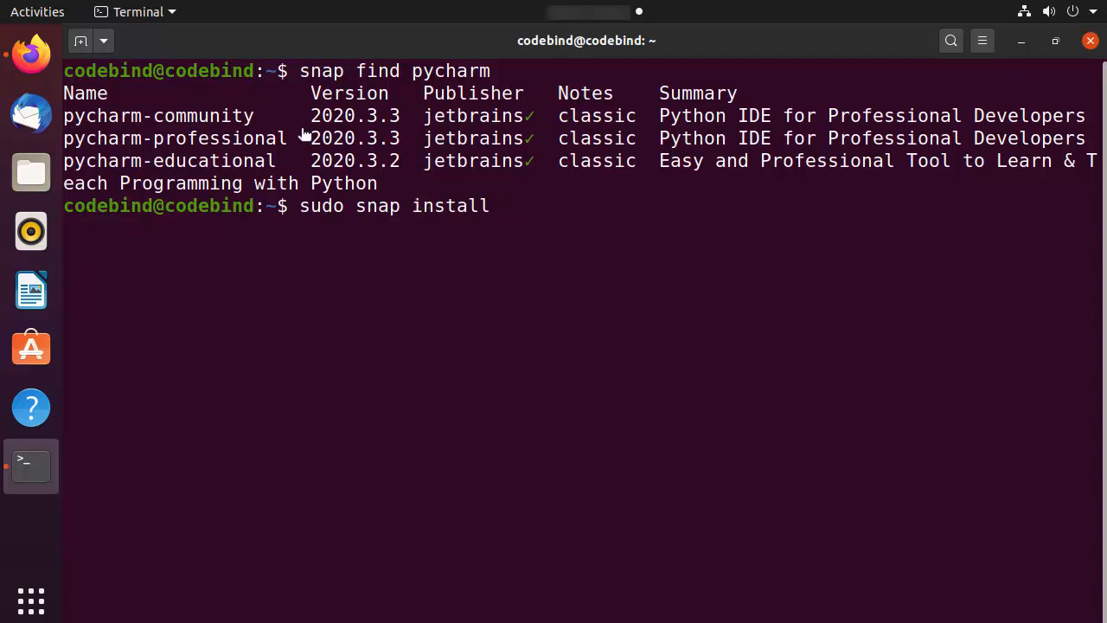
drag(254, 116, 69, 119)
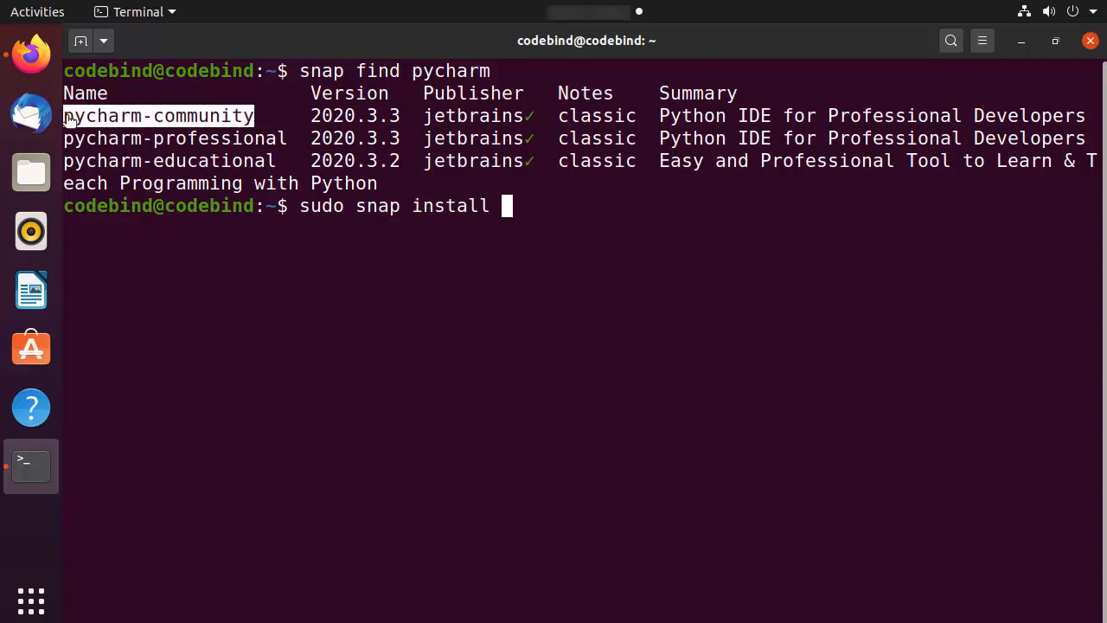
key(ctrl+shift+v)
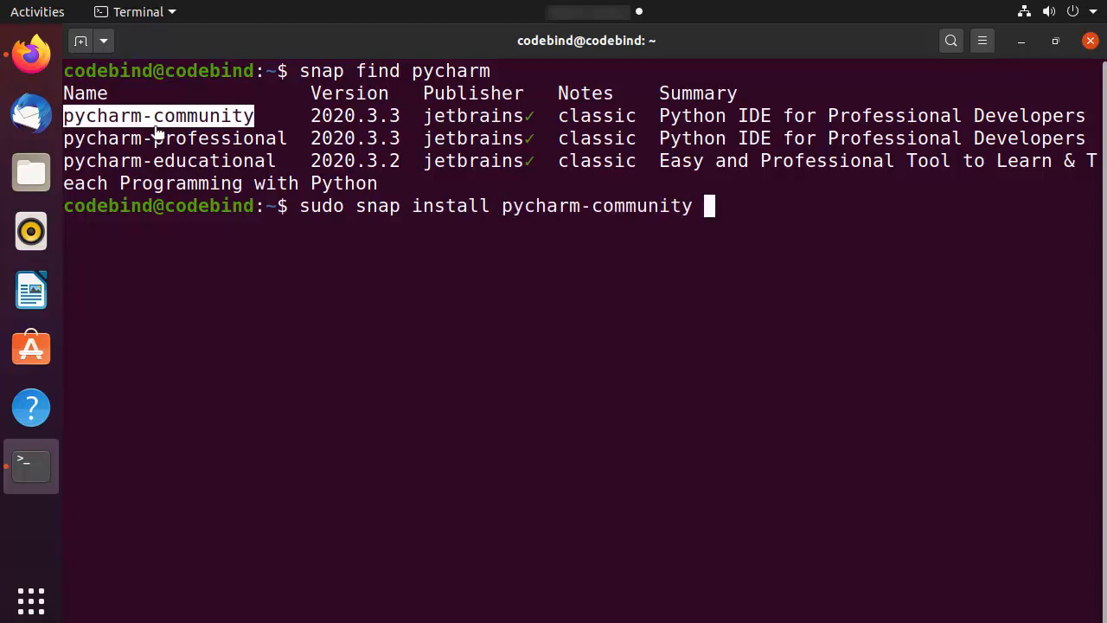
text(--classic)
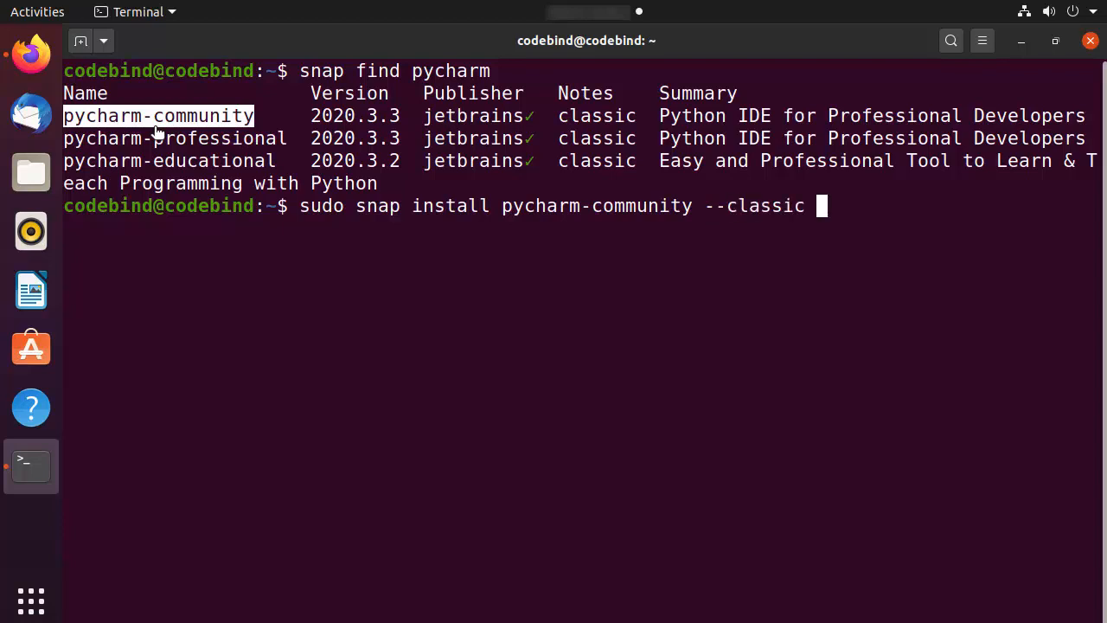
key(Return)
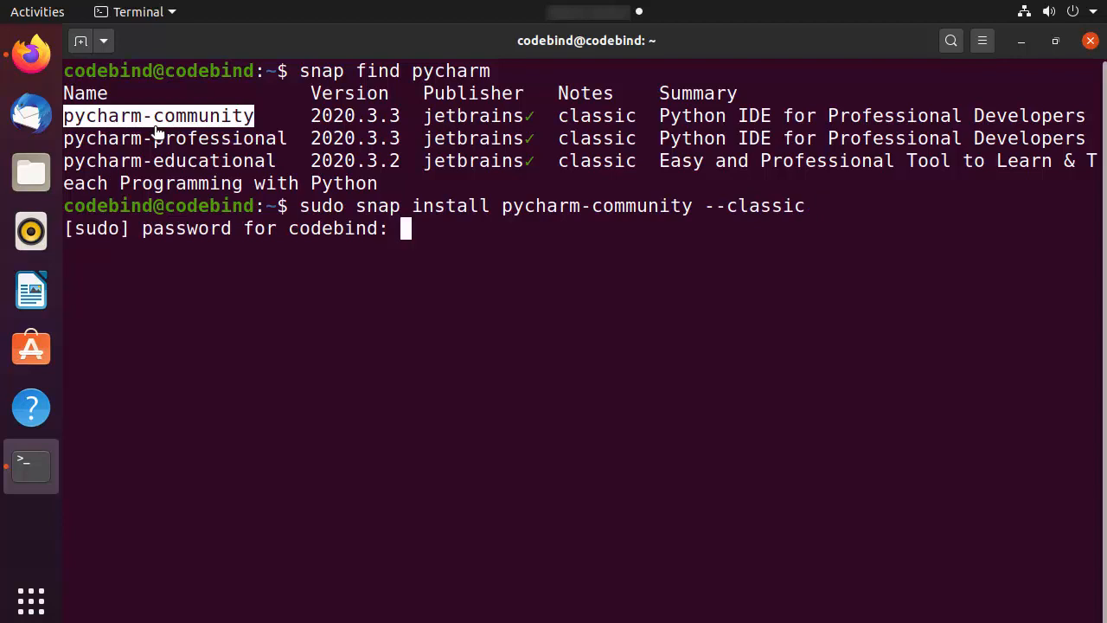
key(Return)
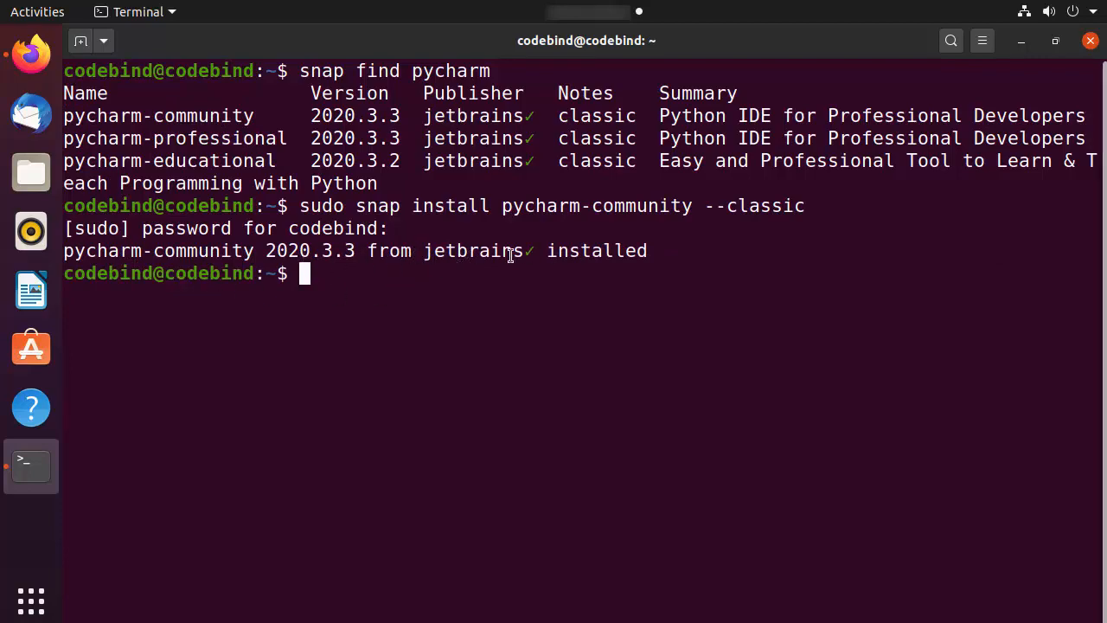
click(1022, 41)
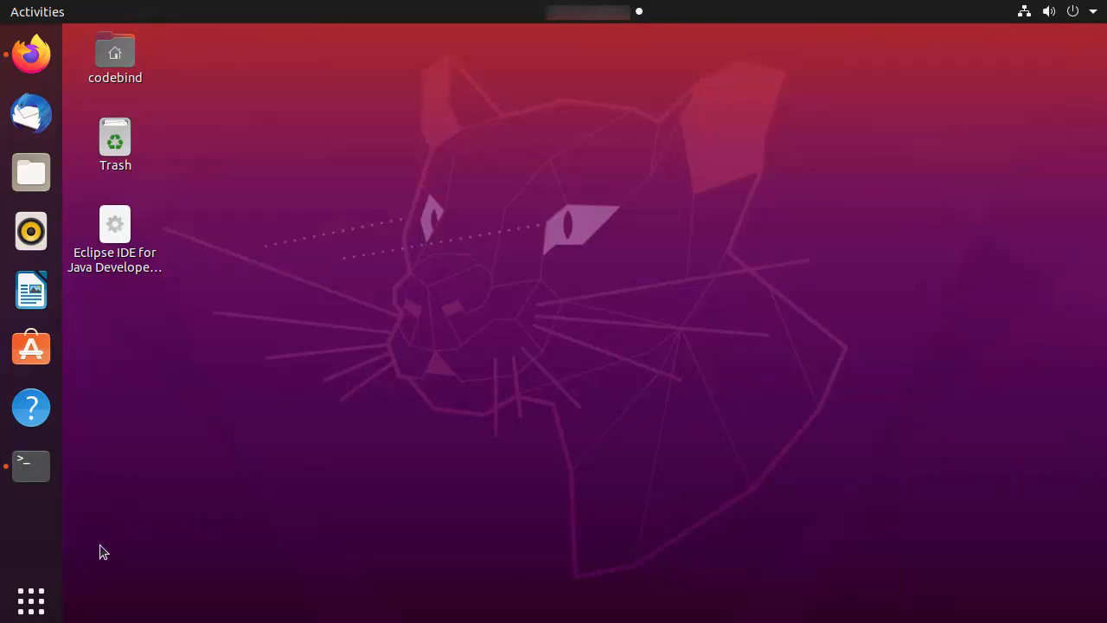
Search the installed applications for "pych" and launch PyCharm Community Edition without importing settings.
click(34, 603)
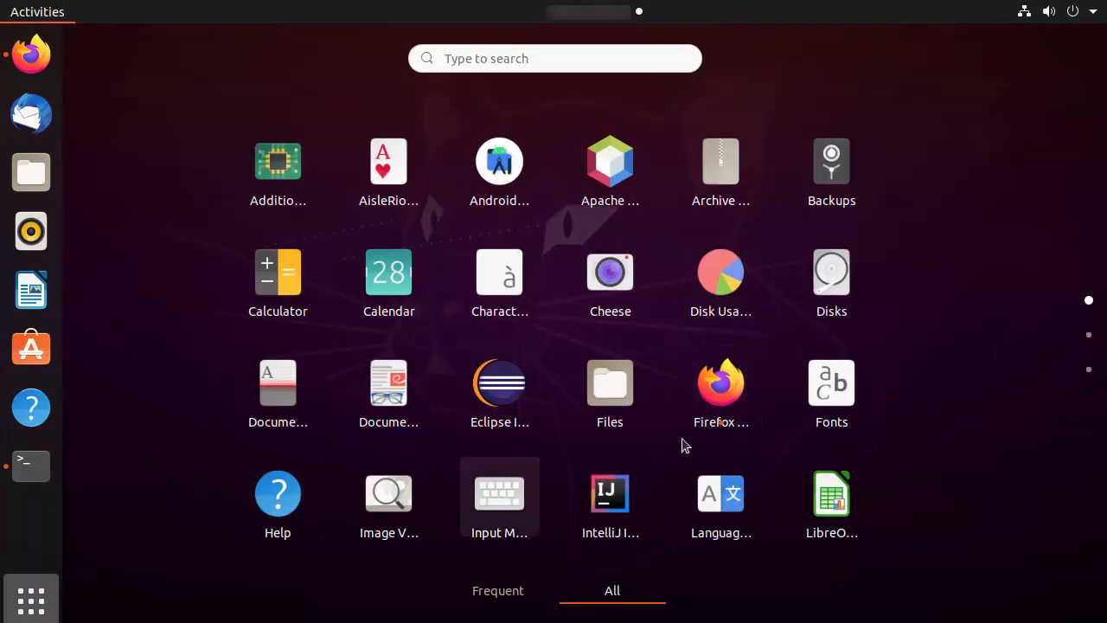
scroll(524, 402, down, 1)
scroll(523, 407, down, 1)
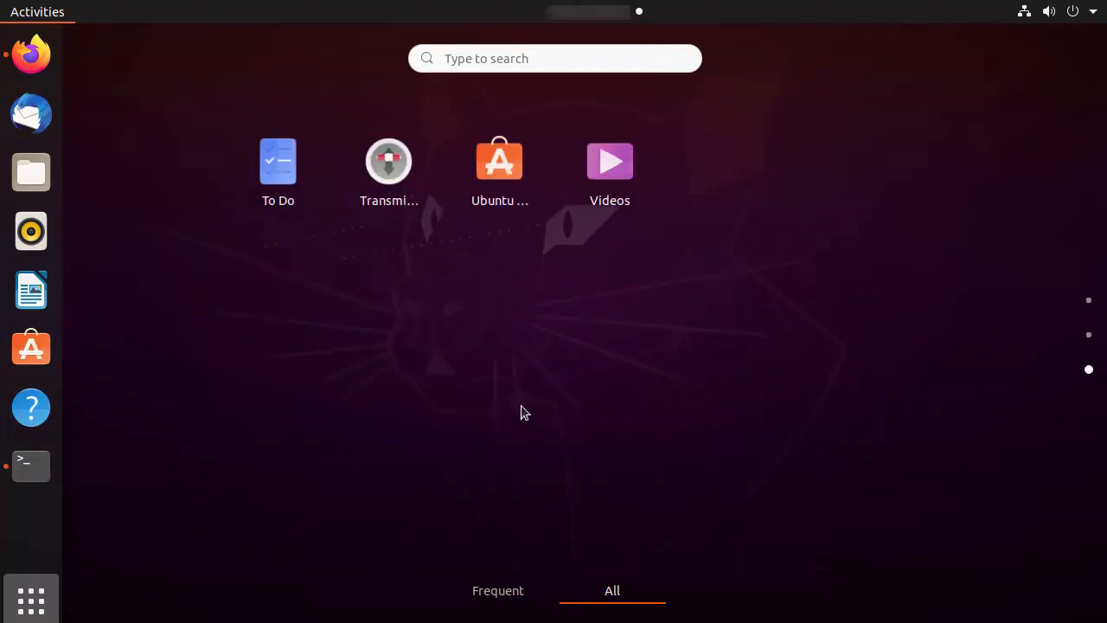
scroll(521, 411, up, 2)
scroll(522, 412, down, 2)
scroll(521, 412, up, 1)
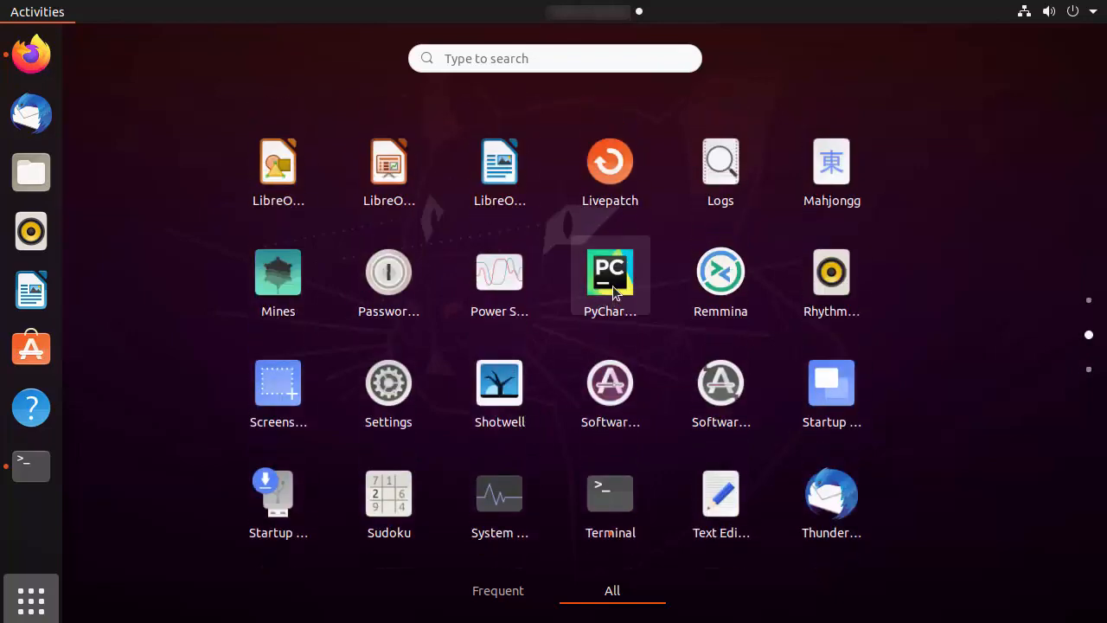
click(528, 59)
text(pych)
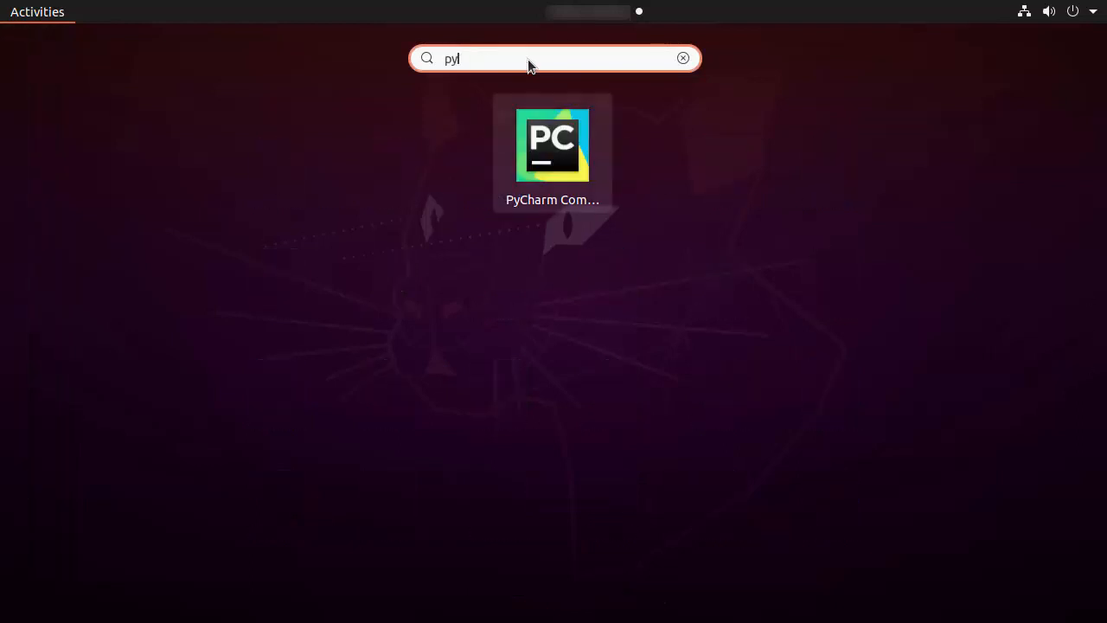
click(542, 176)
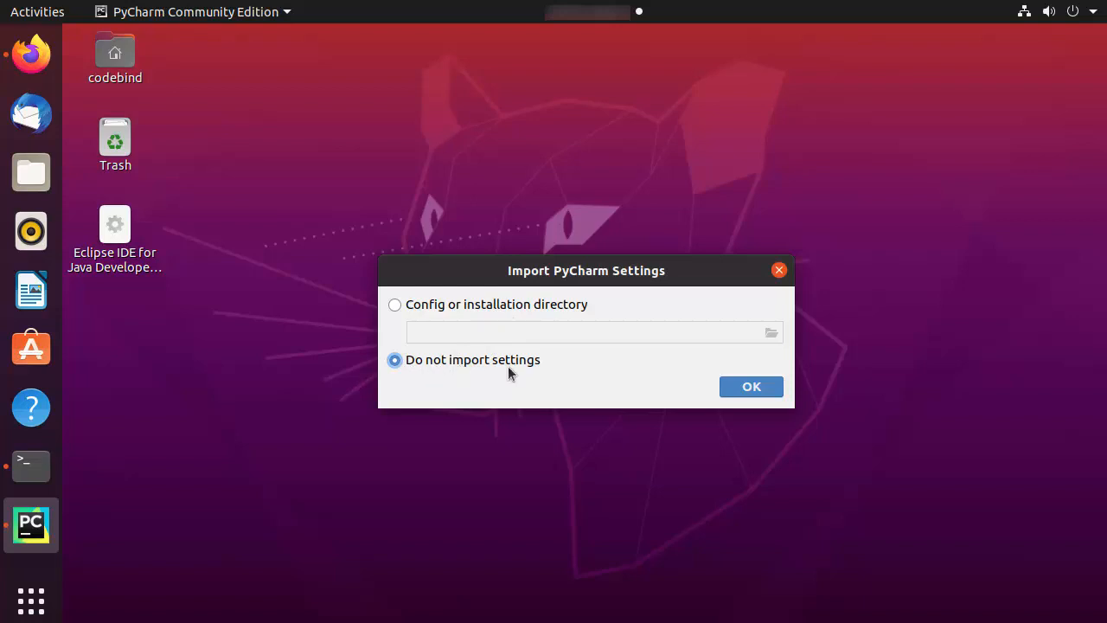
click(751, 386)
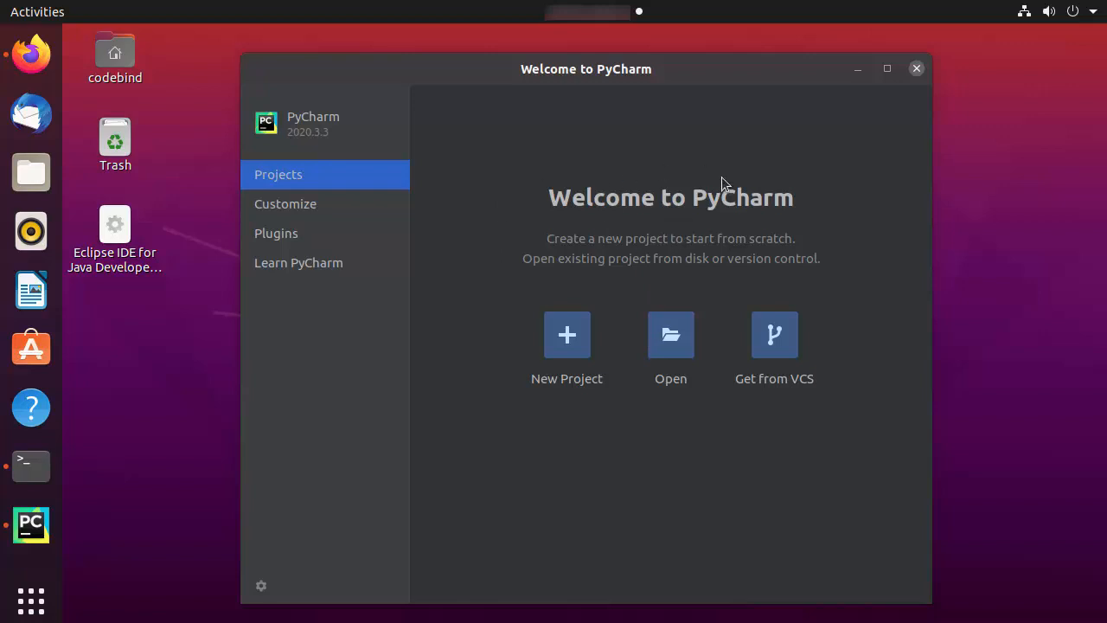
Create the project pythonProject in a new Virtualenv environment with base interpreter /usr/bin/python3.8, and maximize its window.
click(888, 69)
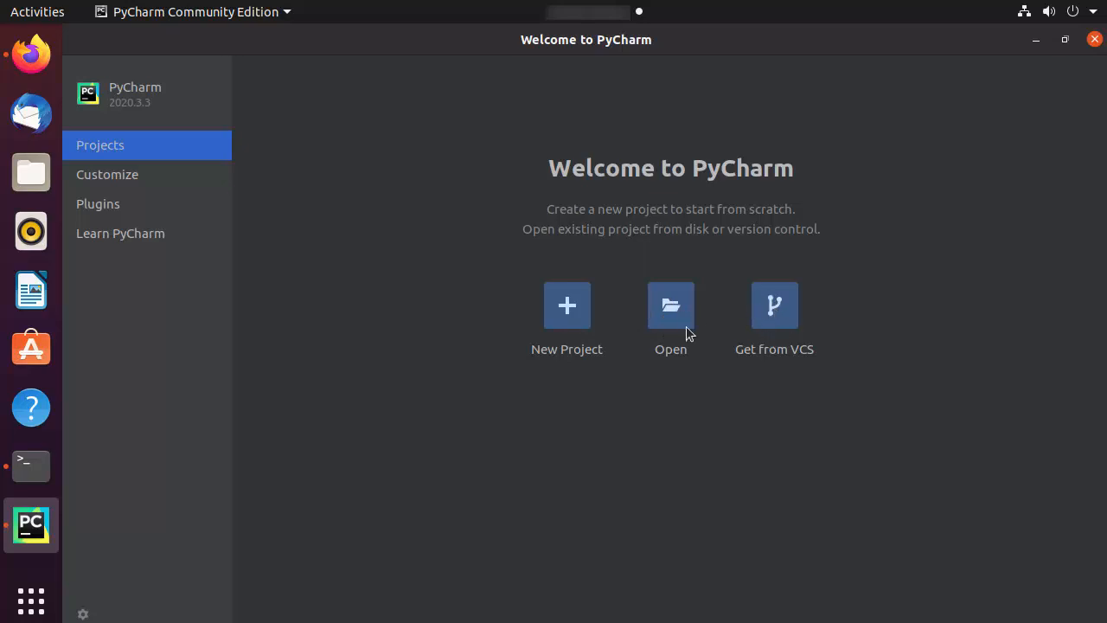
click(567, 309)
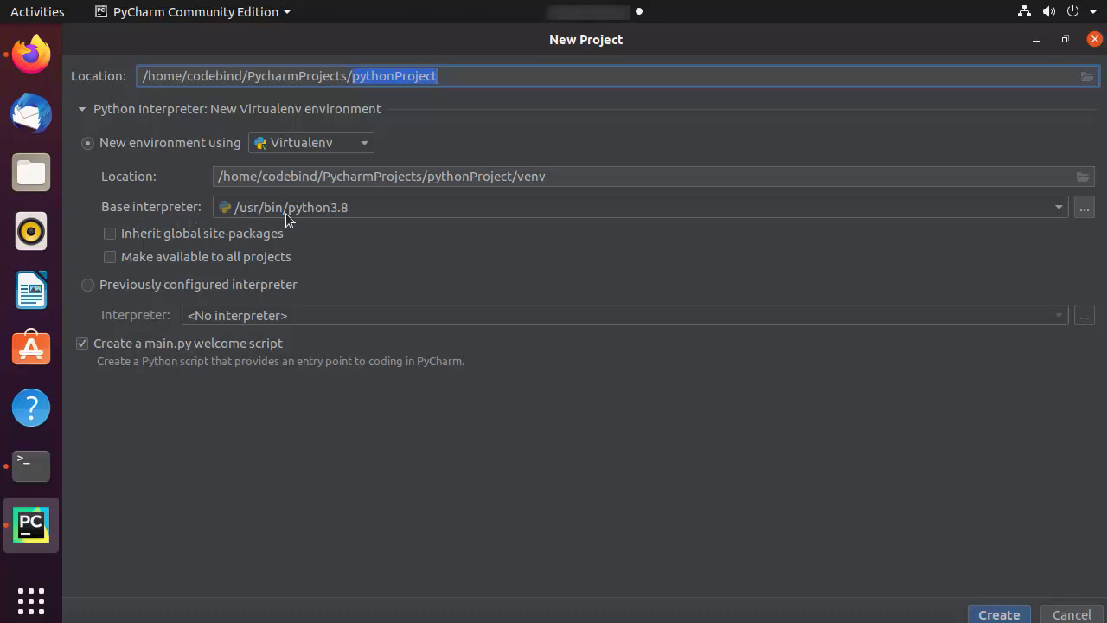
click(331, 213)
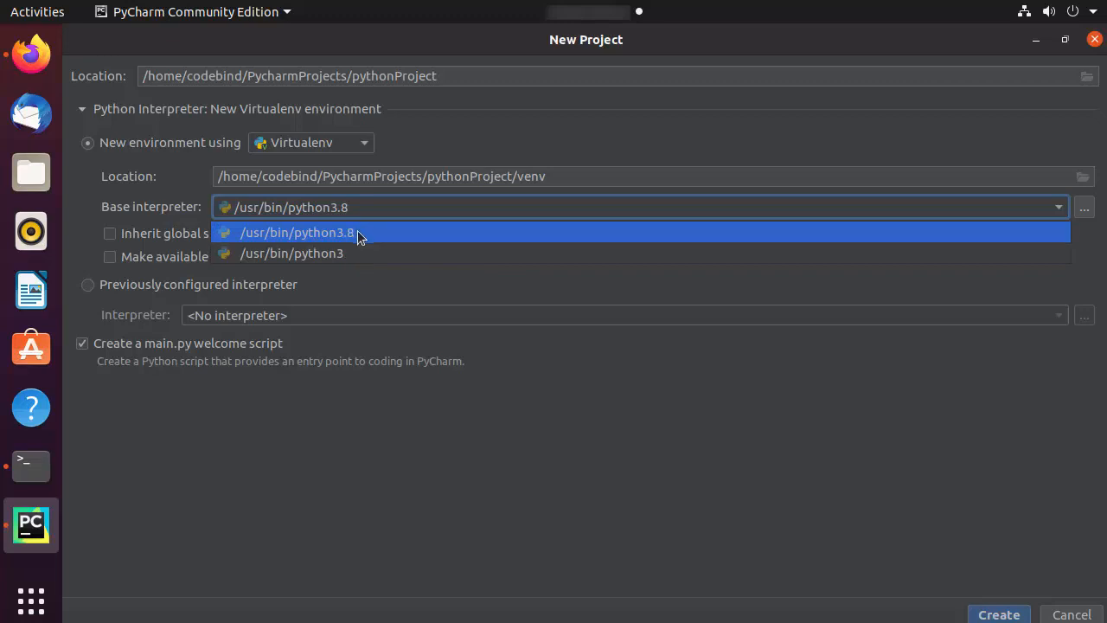
click(364, 209)
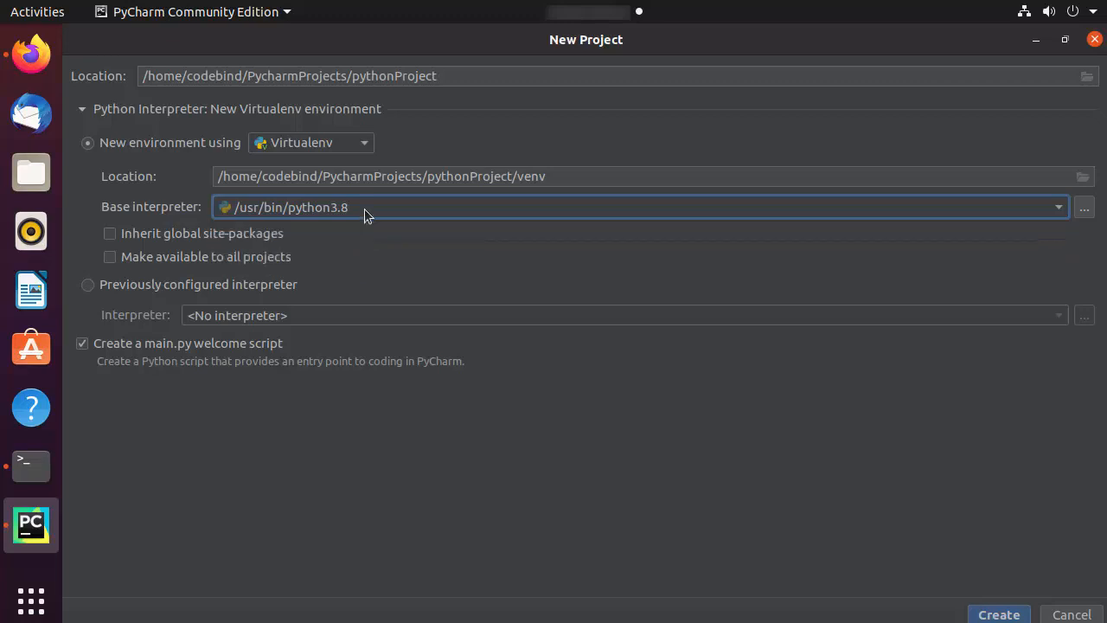
click(386, 299)
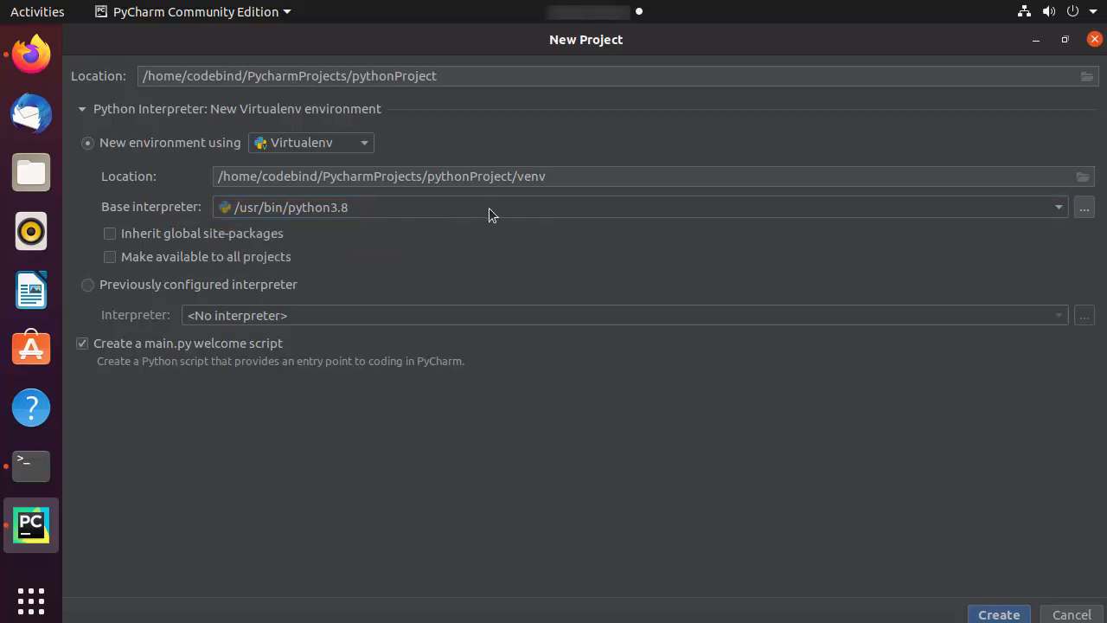
click(979, 617)
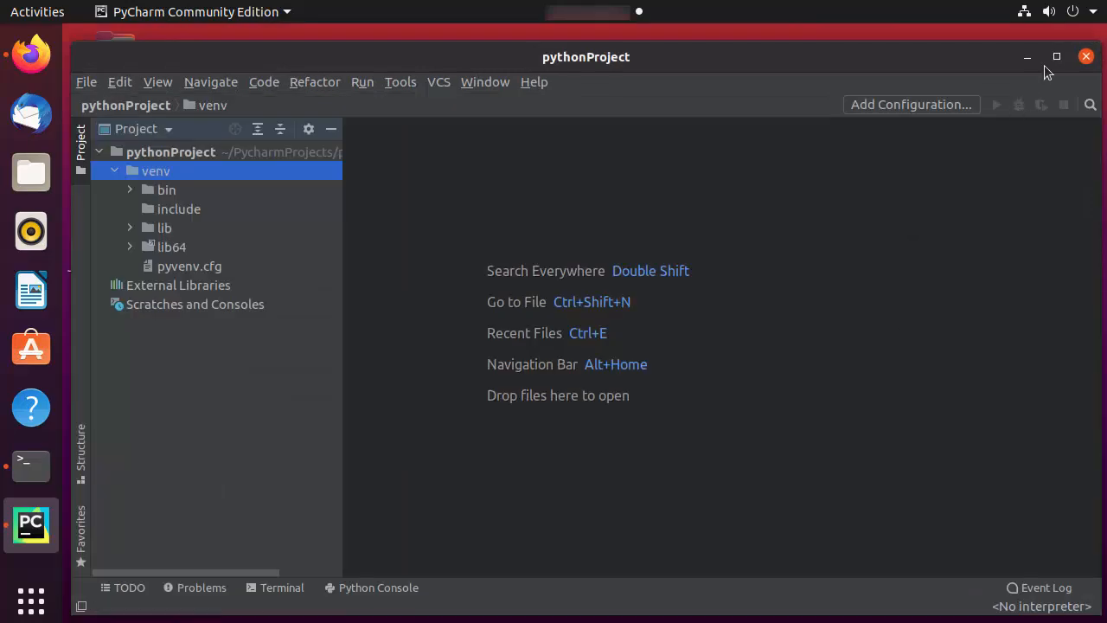
click(1056, 56)
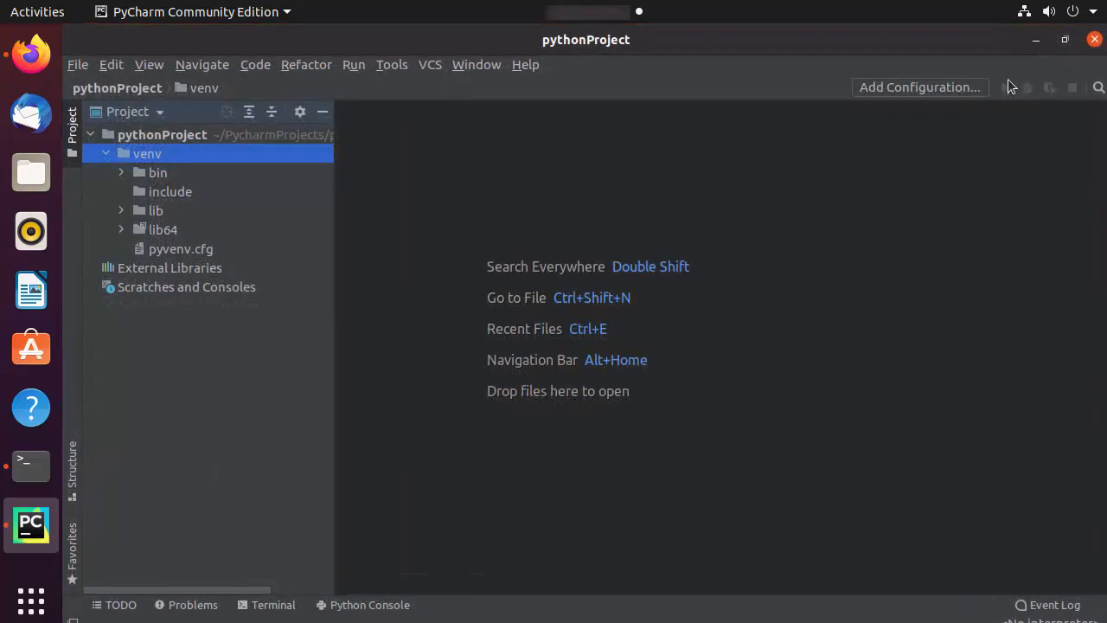
Add a new Python file named Hello.py to the root folder of pythonProject.
click(164, 137)
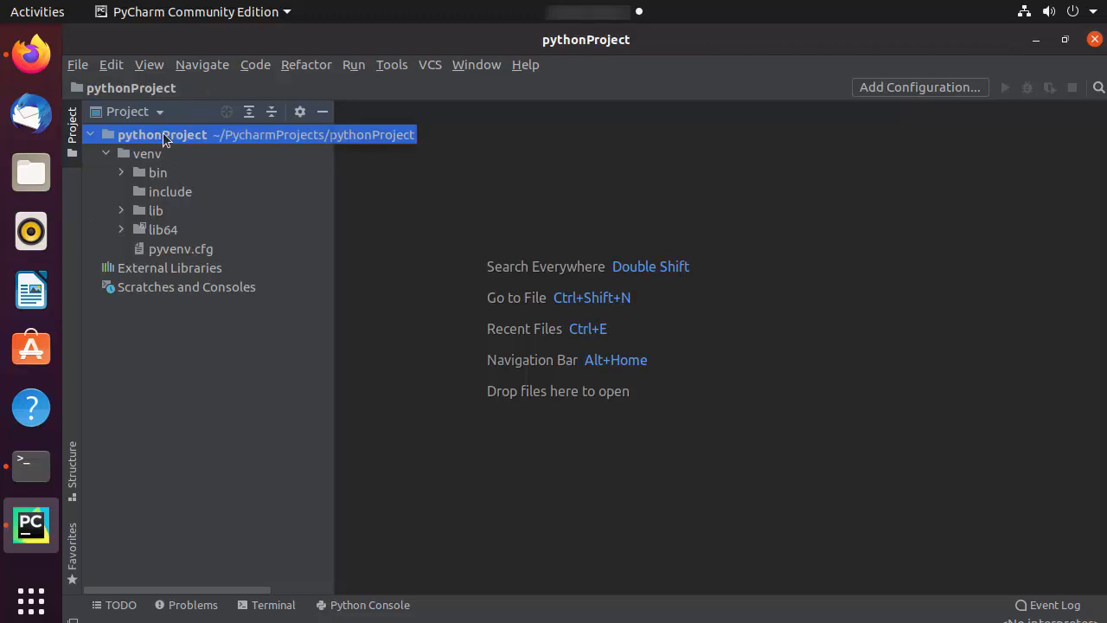
right_click(164, 138)
mouse_move(223, 150)
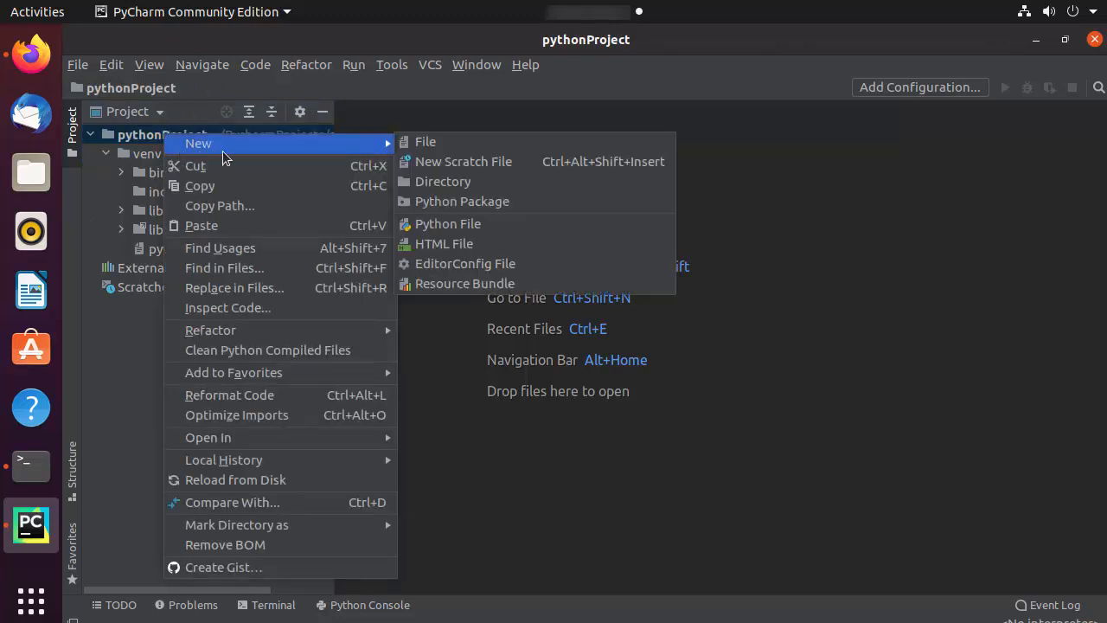
click(437, 226)
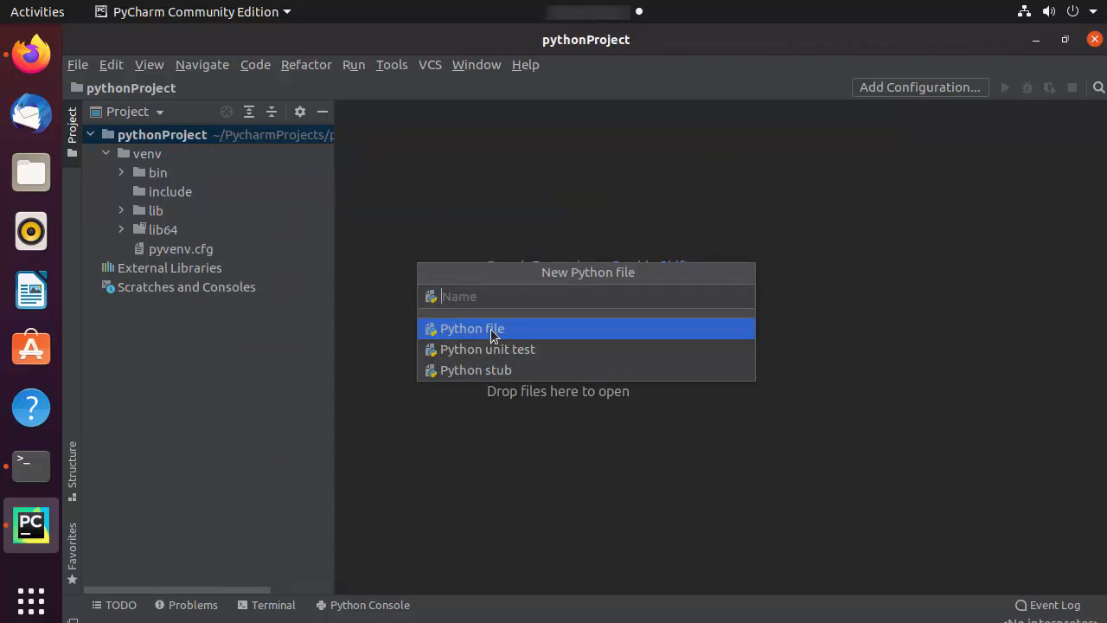
text(Hello.py)
key(Return)
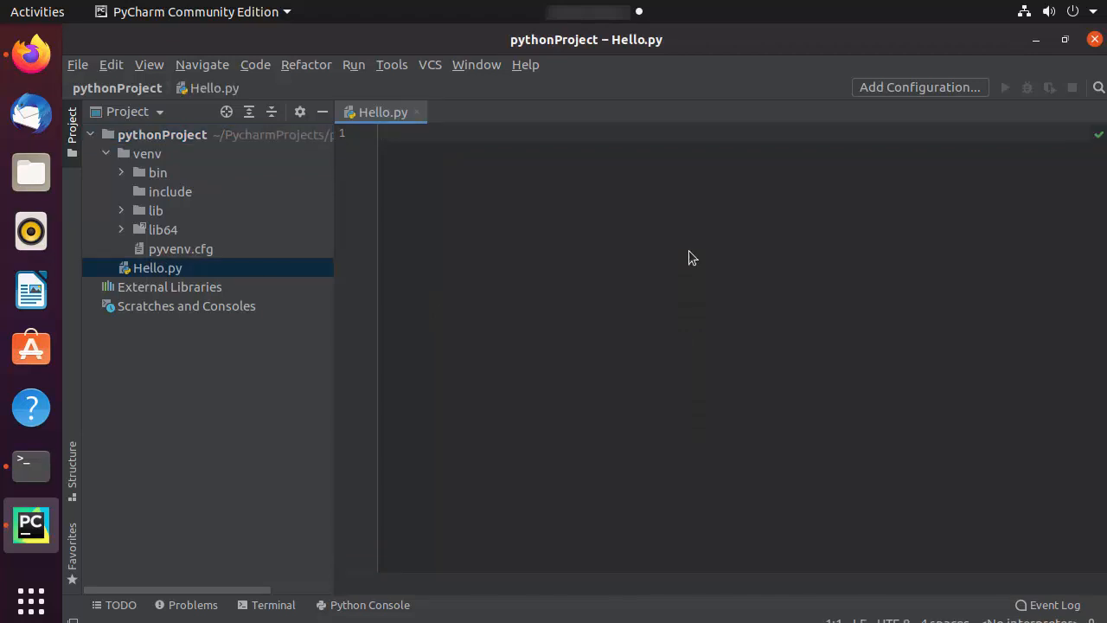
Write the statement print("Hello World") on the first line of Hello.py.
text(prin)
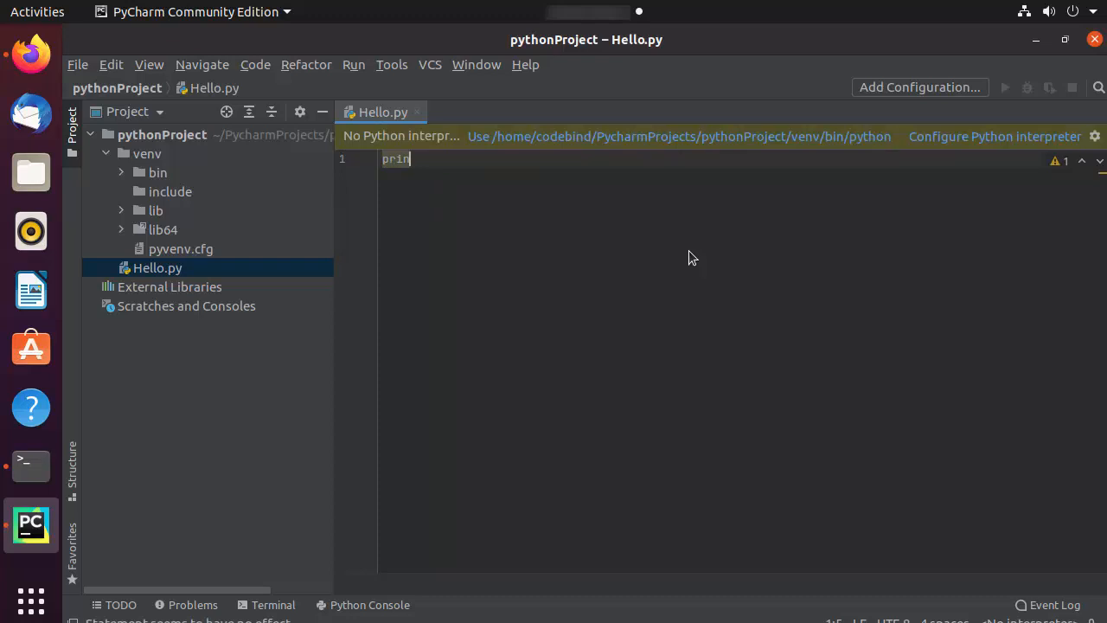
text(t()
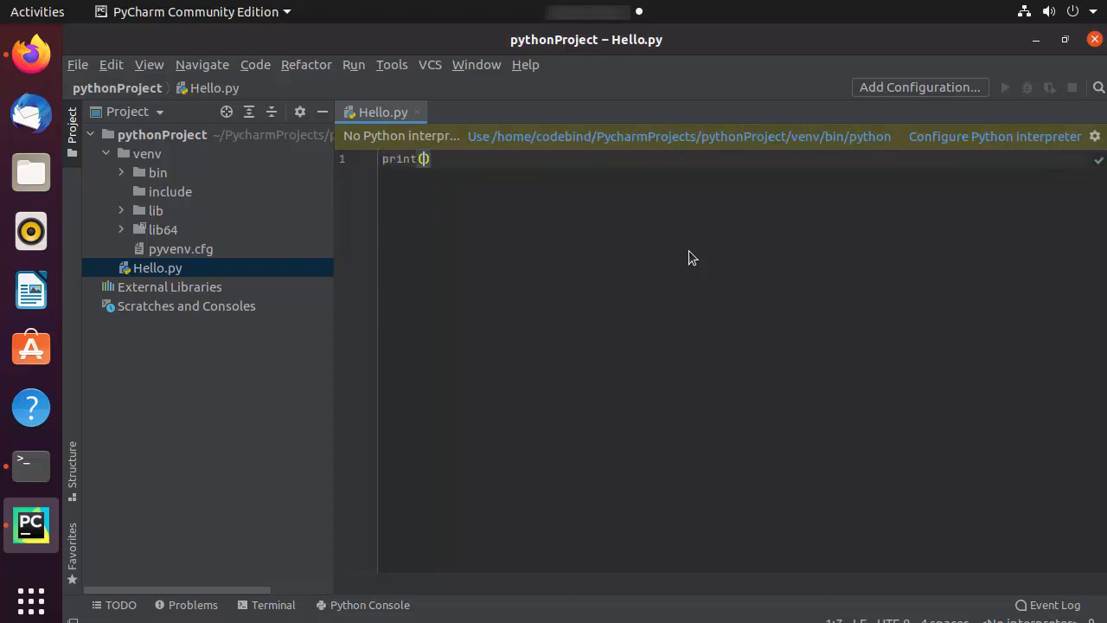
text(")
text(Hello World)
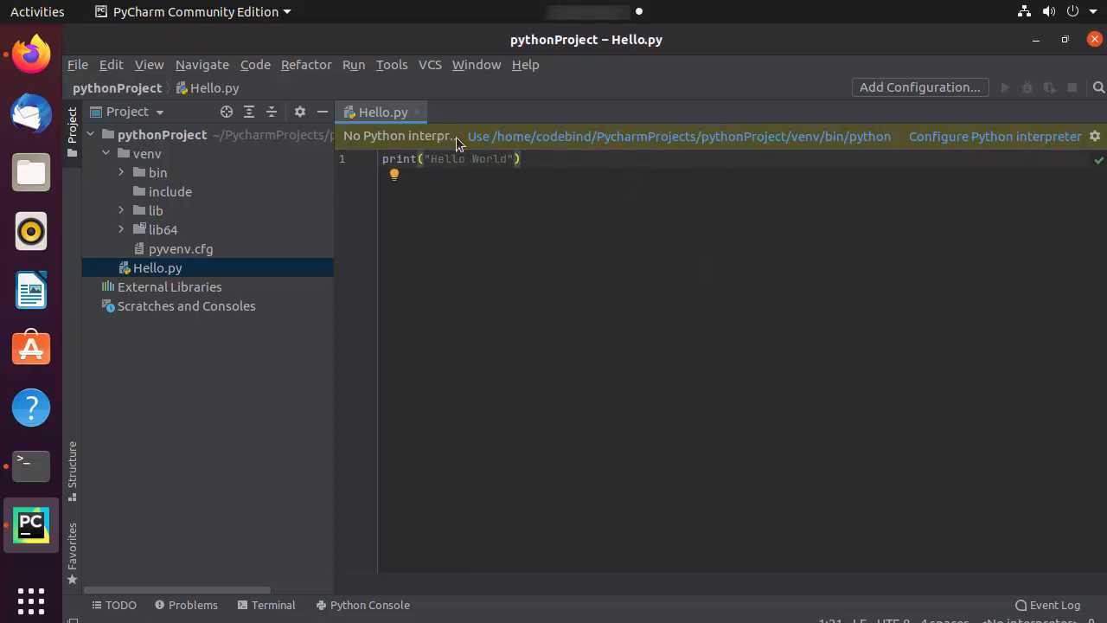
Add the system interpreter /usr/bin/python3.8 and apply it as the Python interpreter of pythonProject.
click(948, 139)
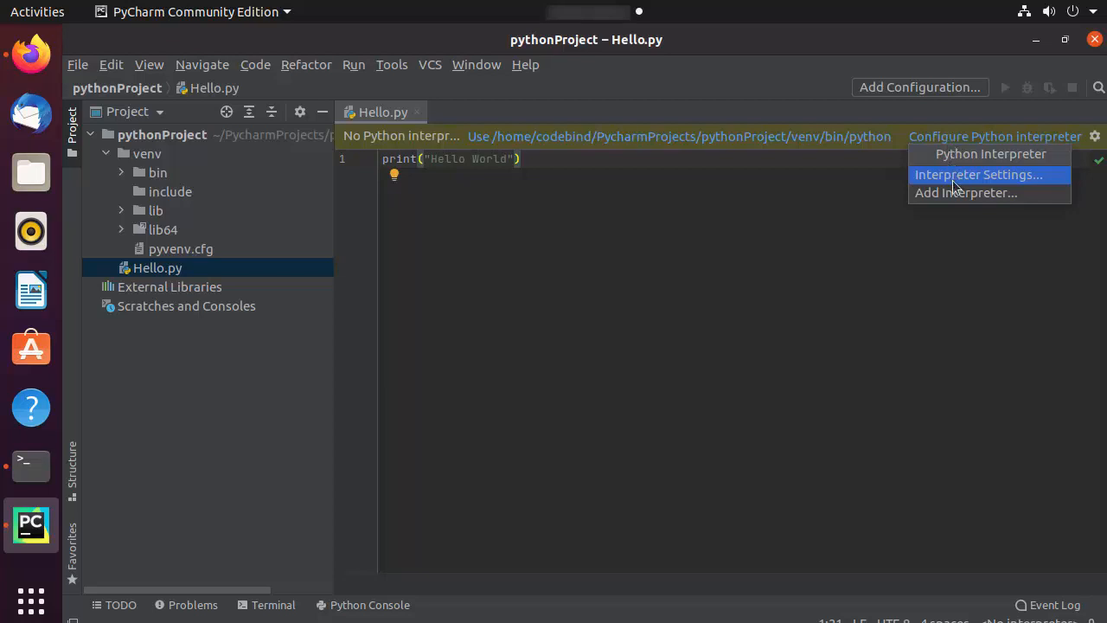
click(958, 180)
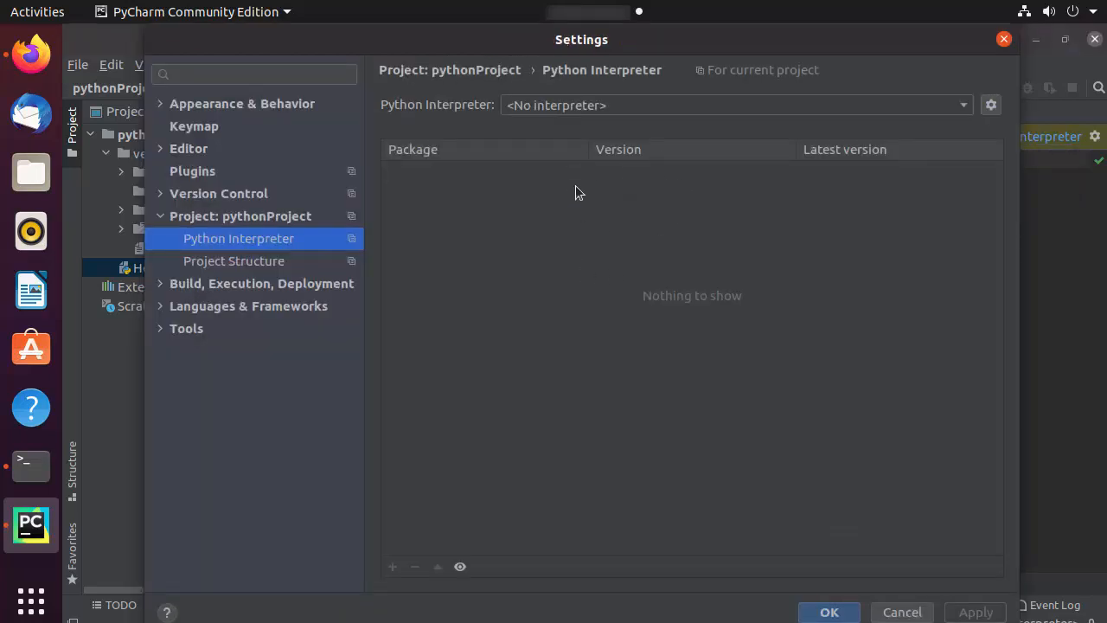
click(592, 105)
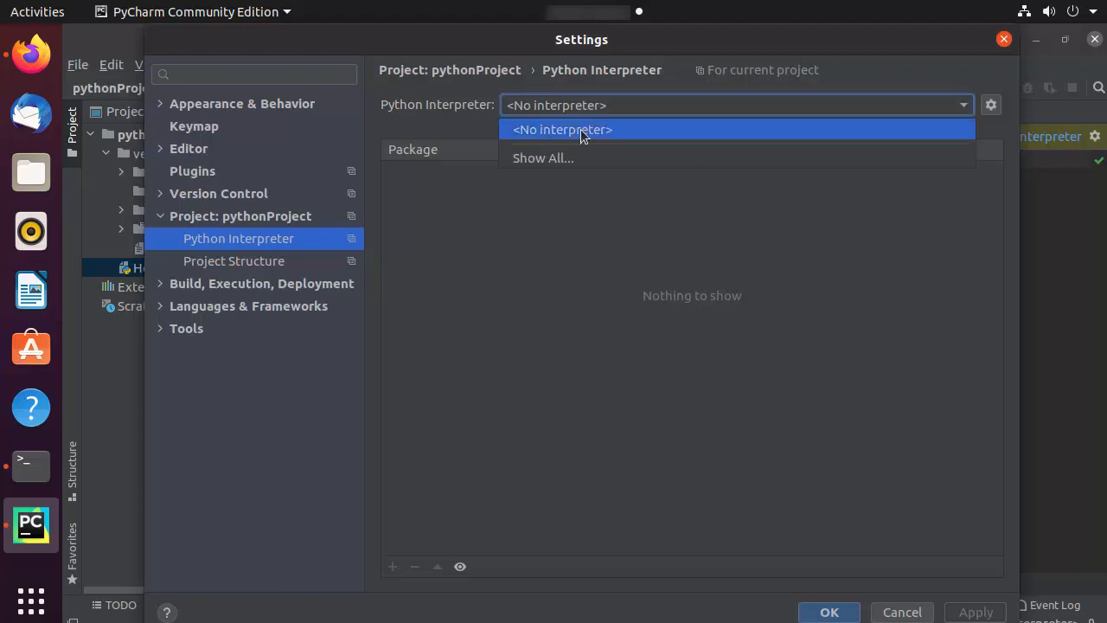
click(567, 157)
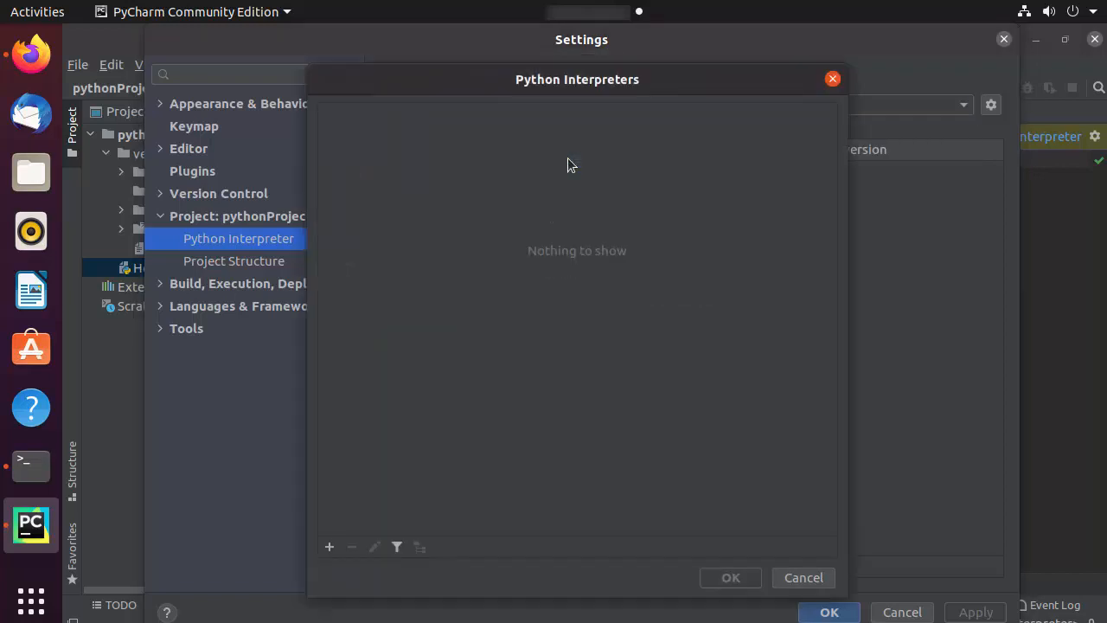
click(328, 546)
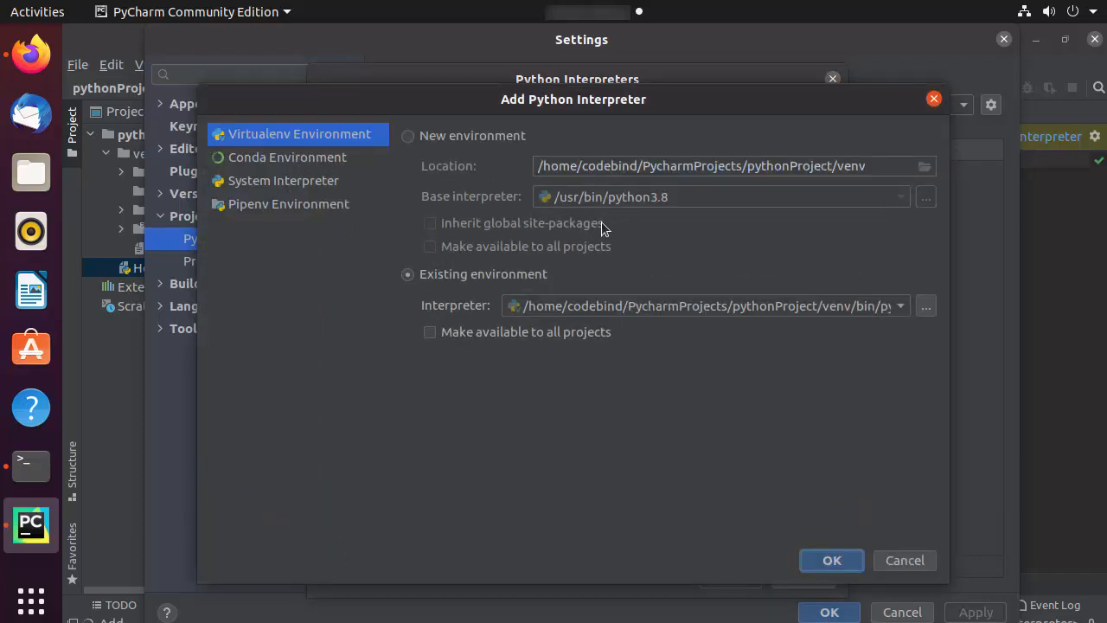
click(300, 182)
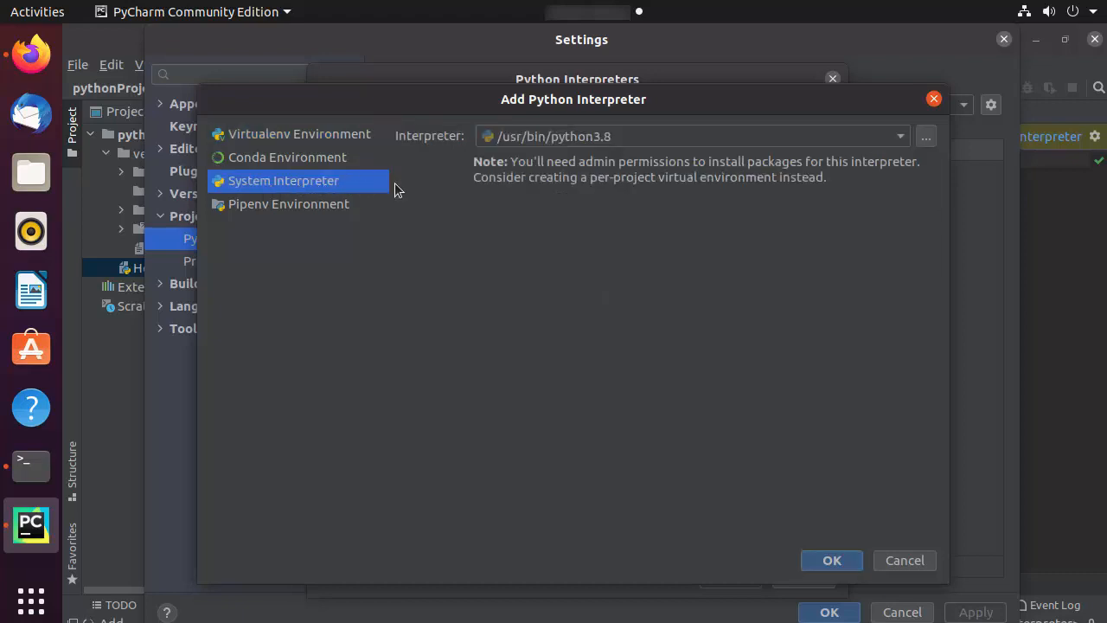
click(827, 560)
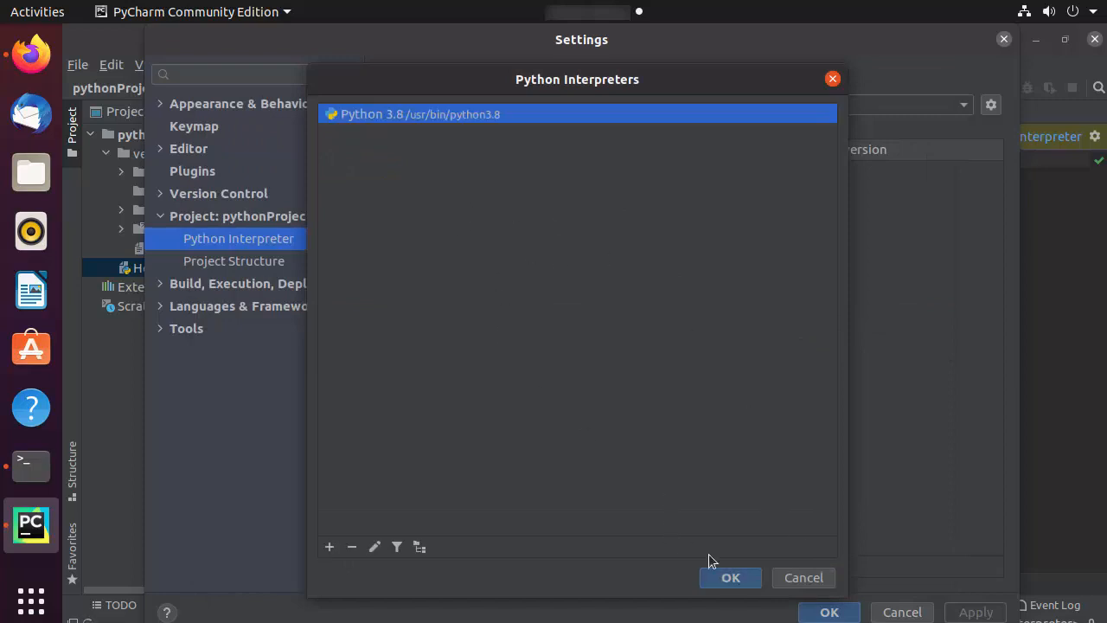
click(727, 580)
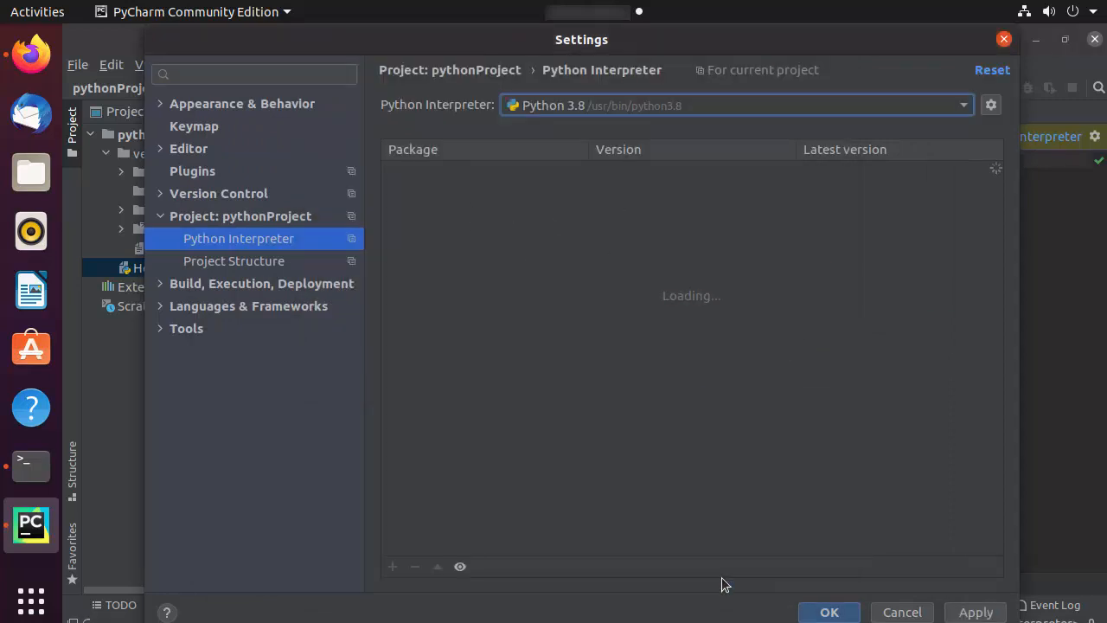
click(961, 615)
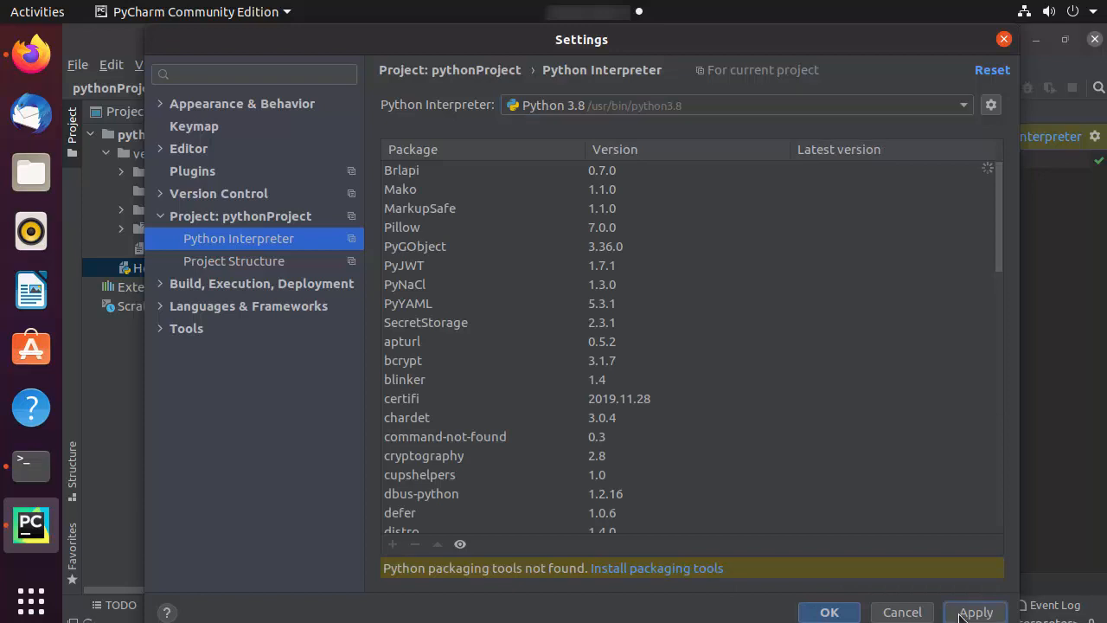
click(835, 614)
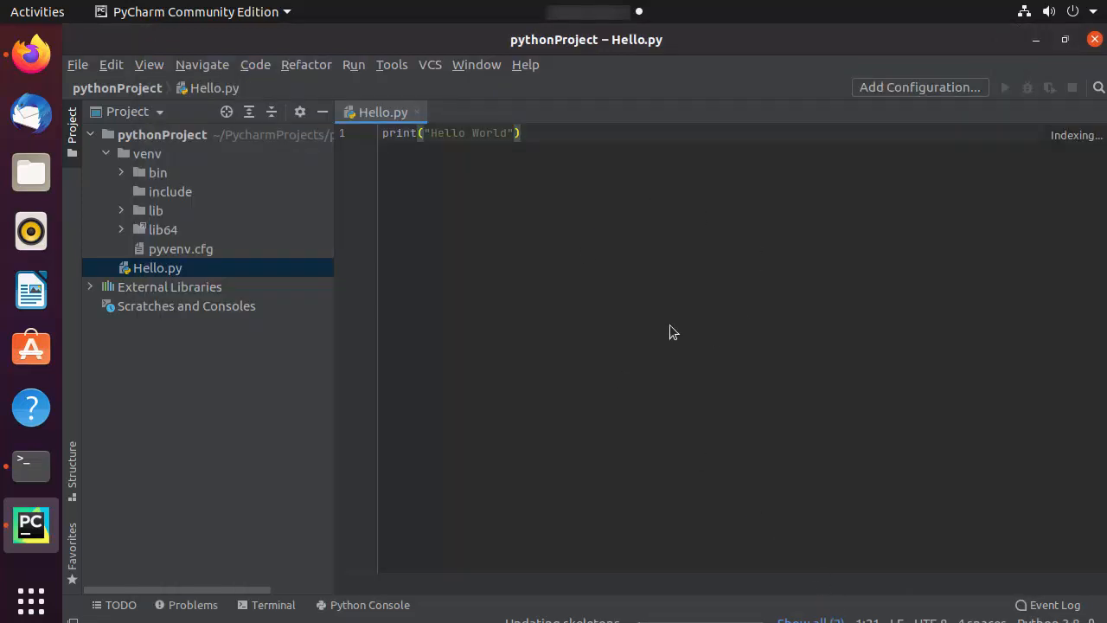
Run Hello.py, and rerun it with the printed text extended to "Hello World!!!".
right_click(602, 199)
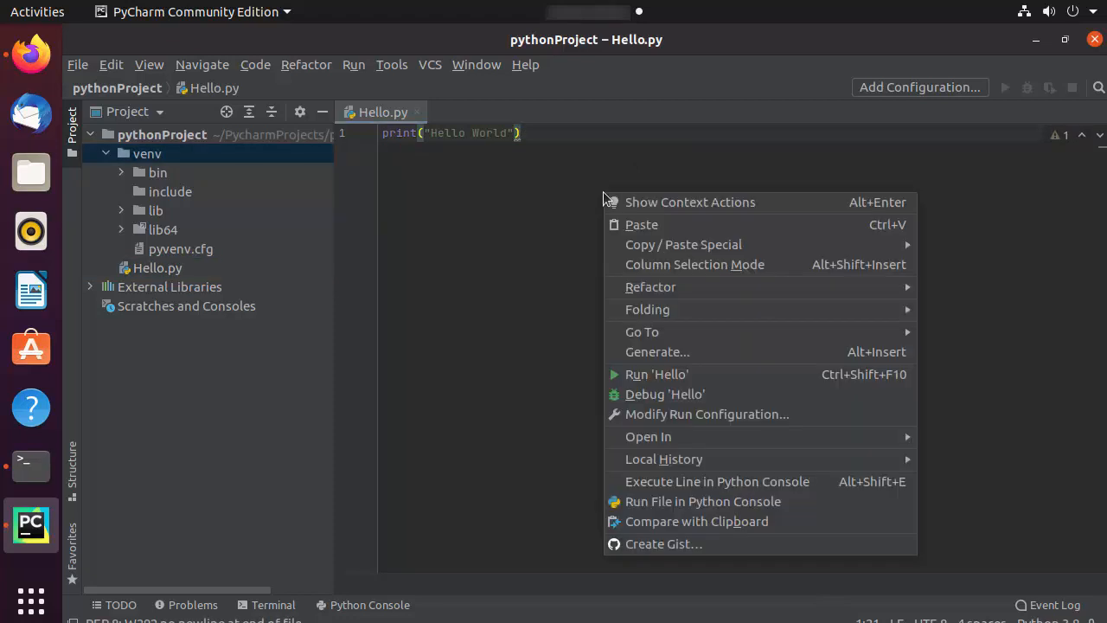
click(635, 381)
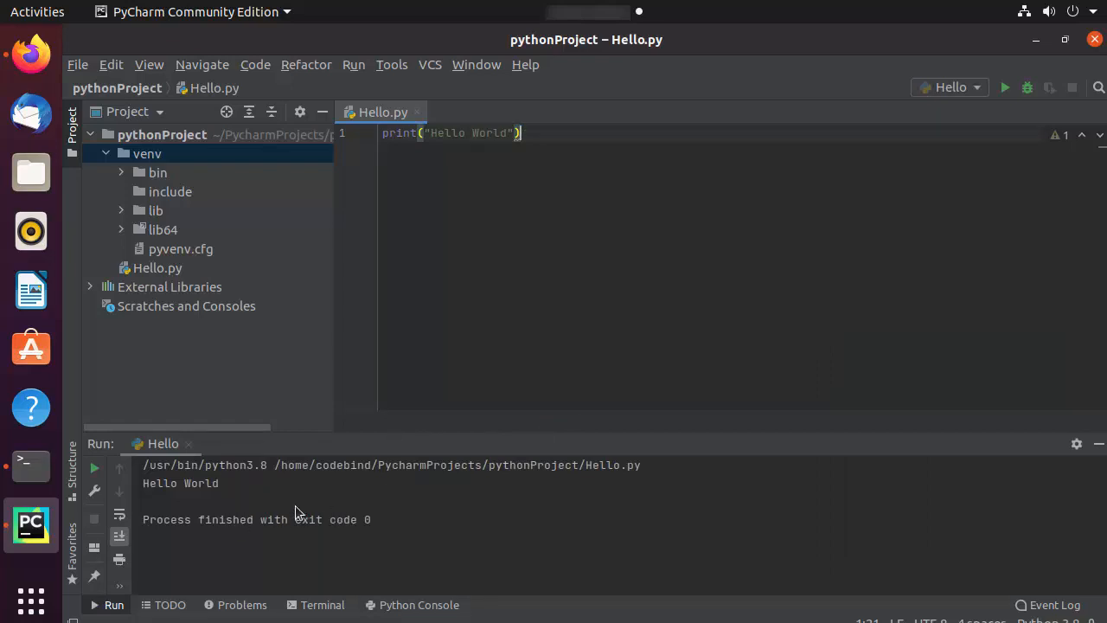
click(510, 139)
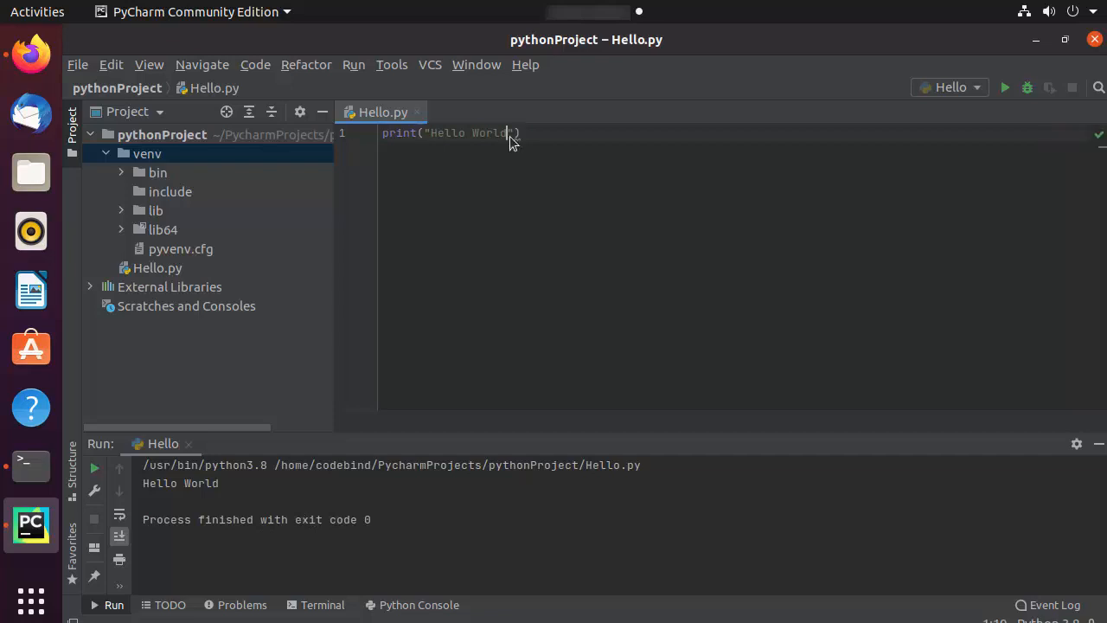
text(!!!)
click(95, 468)
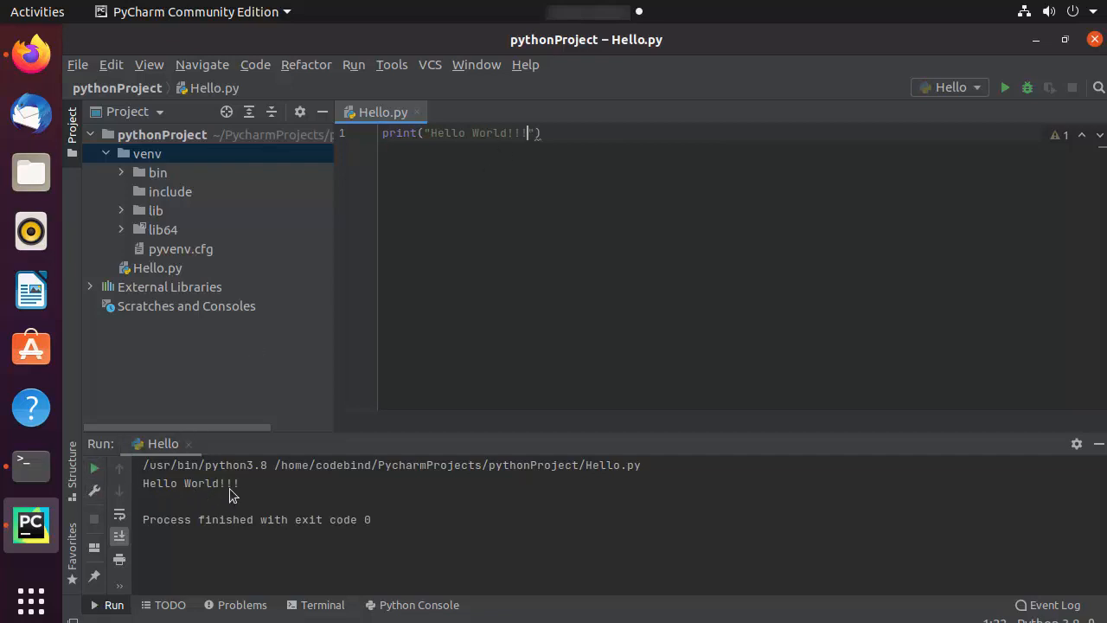
click(285, 542)
Run the script with python3 Hello.py in the IDE's built-in terminal.
click(325, 608)
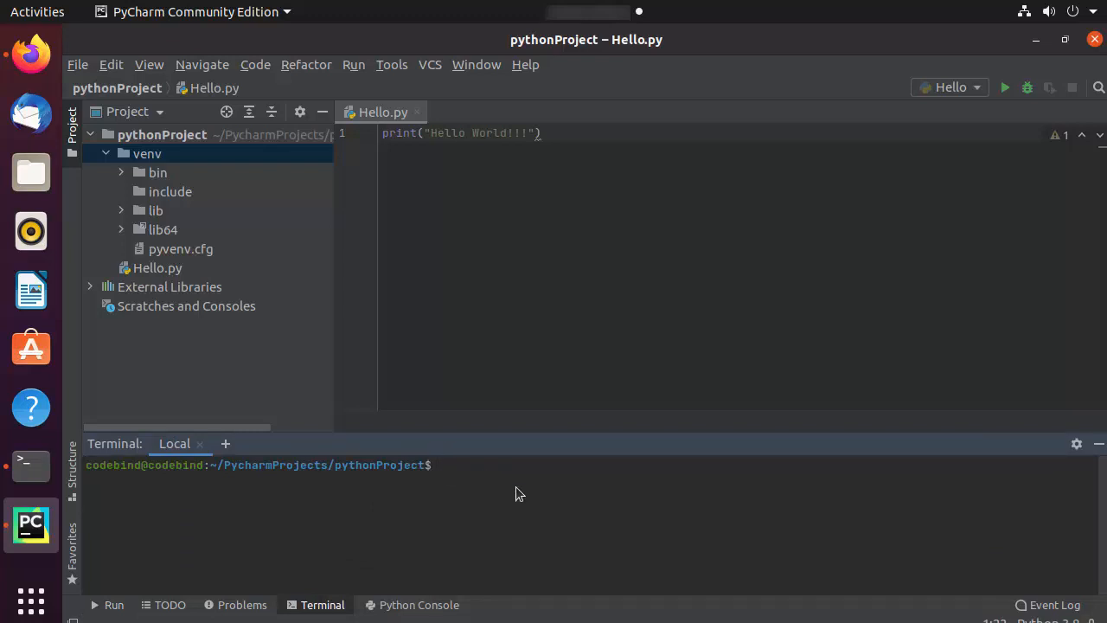
text(python3 Hel)
key(Tab)
key(Return)
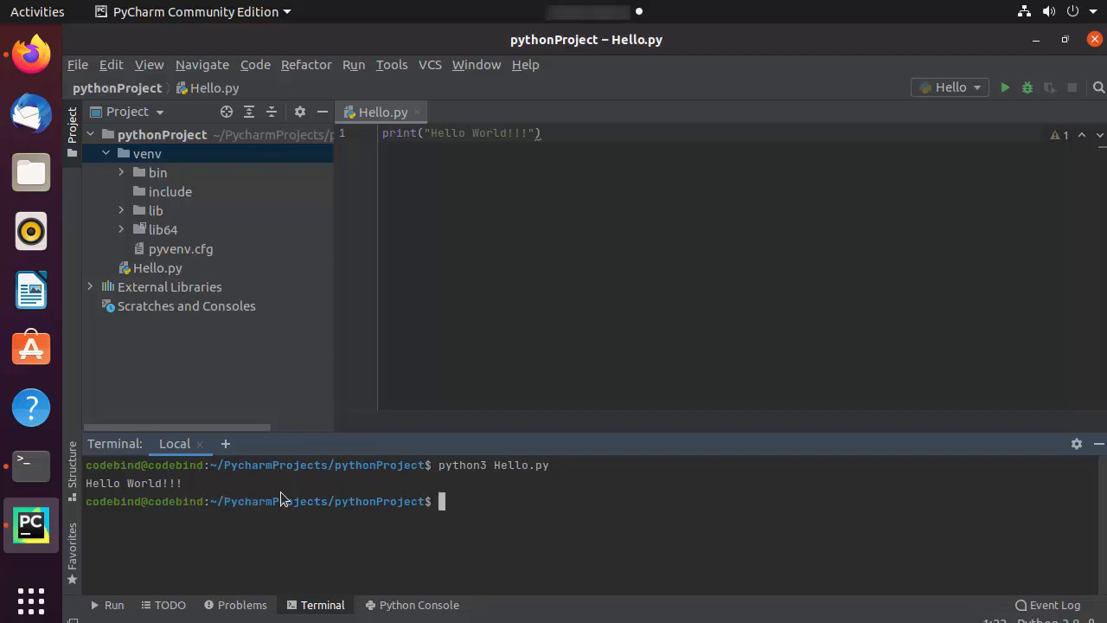
Start the Python Console and evaluate 2+2 in it, adjusting the height of the console area.
click(404, 598)
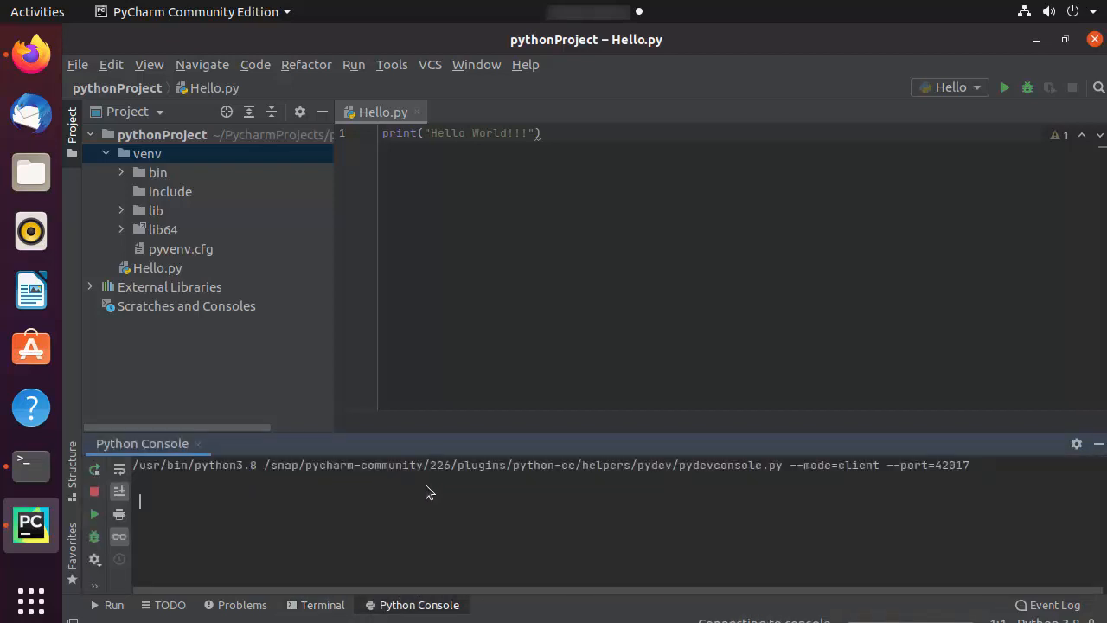
drag(469, 396, 494, 214)
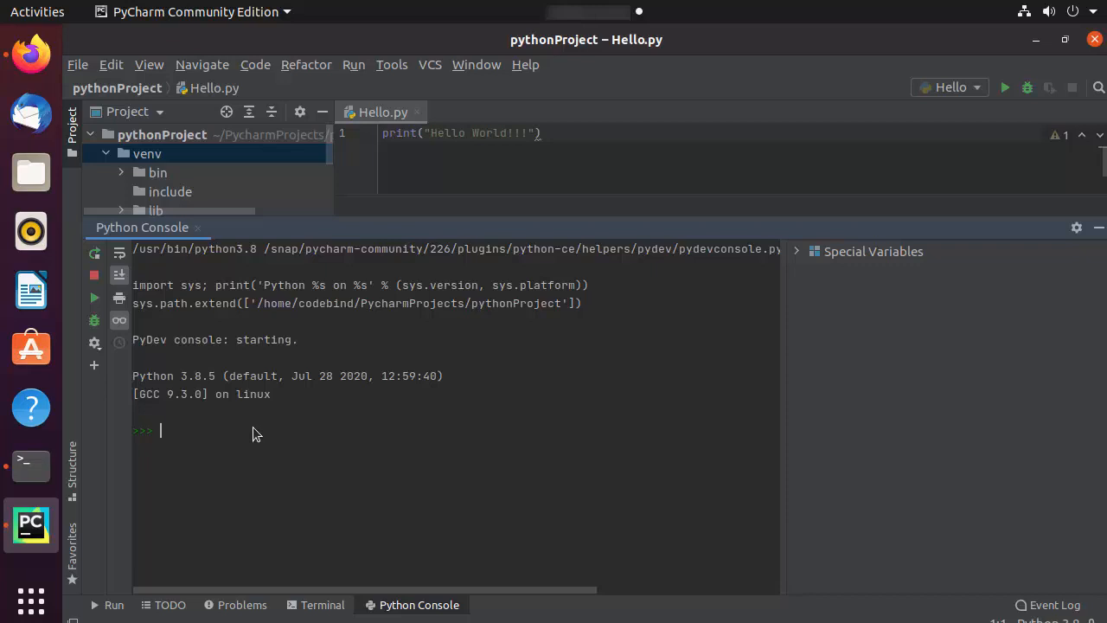
text(2+2)
key(Return)
drag(605, 215, 608, 363)
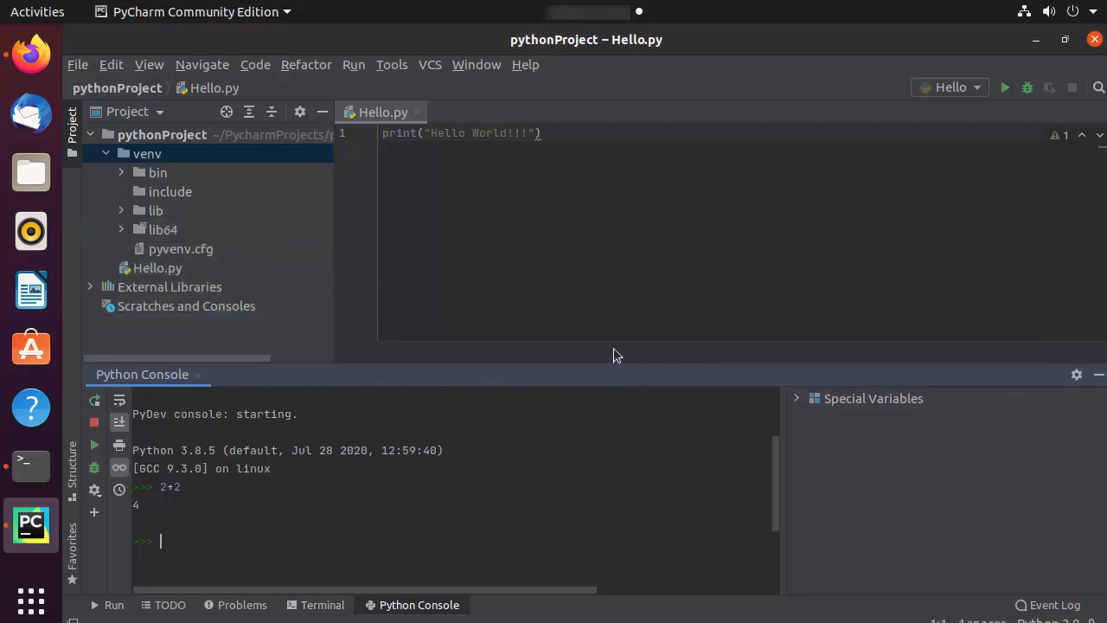